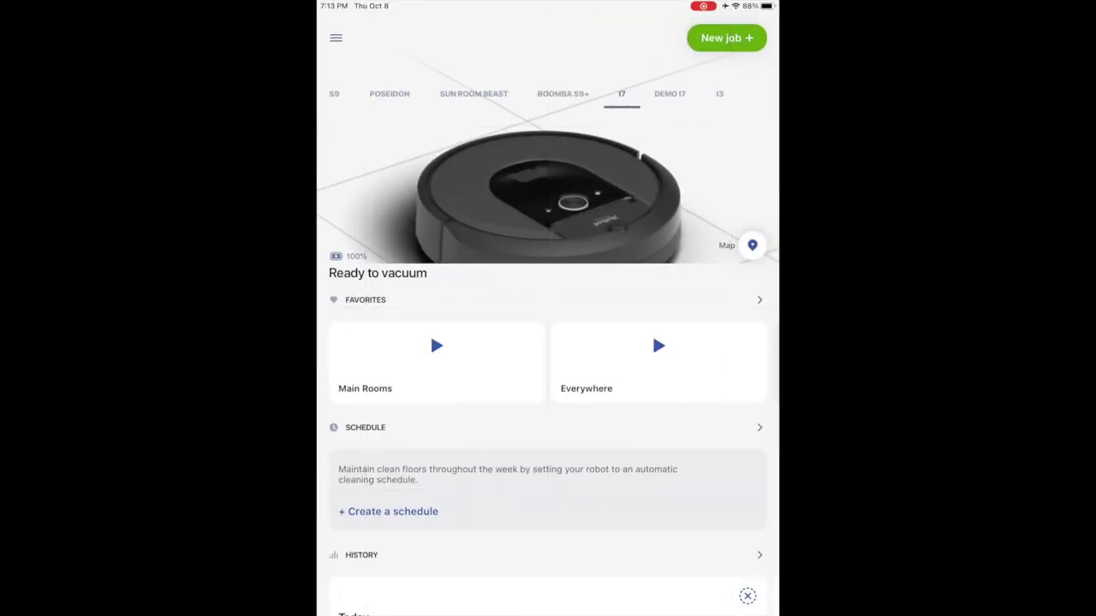
- Start a new cleaning job for the i7 from its home page
left_click(726, 38)
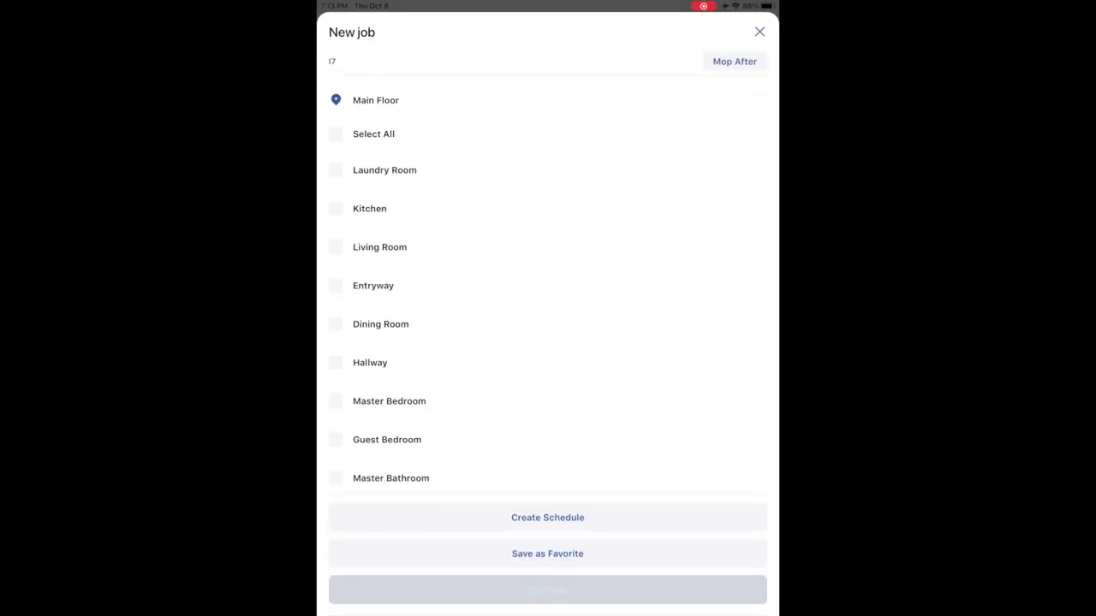
- Have the i7 vacuum all rooms with Poseidon mopping everywhere afterward, and make it a schedule
left_click(336, 133)
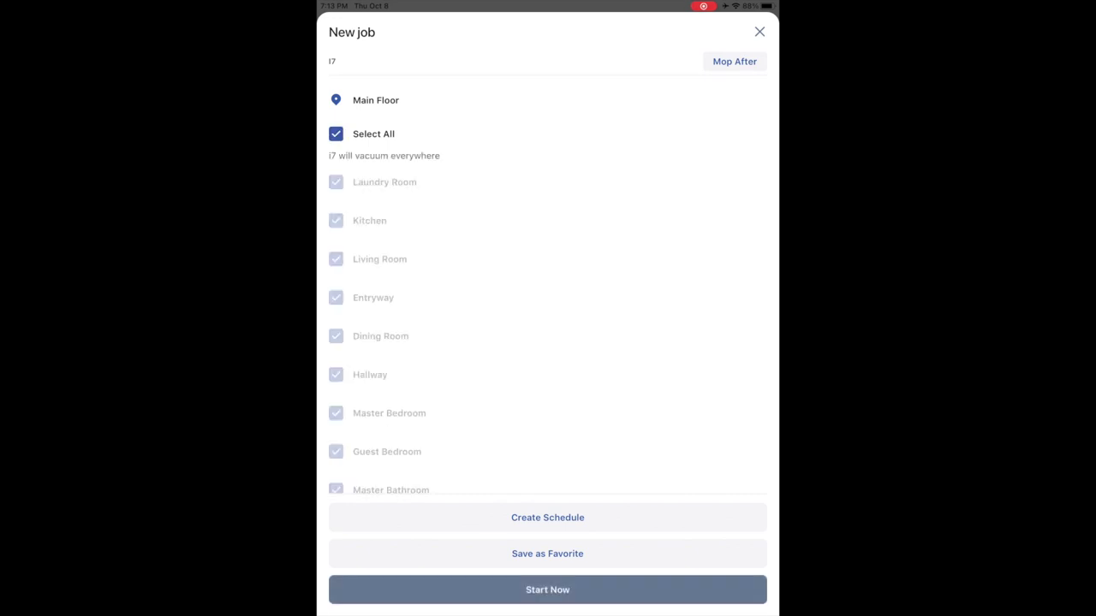
left_click(735, 62)
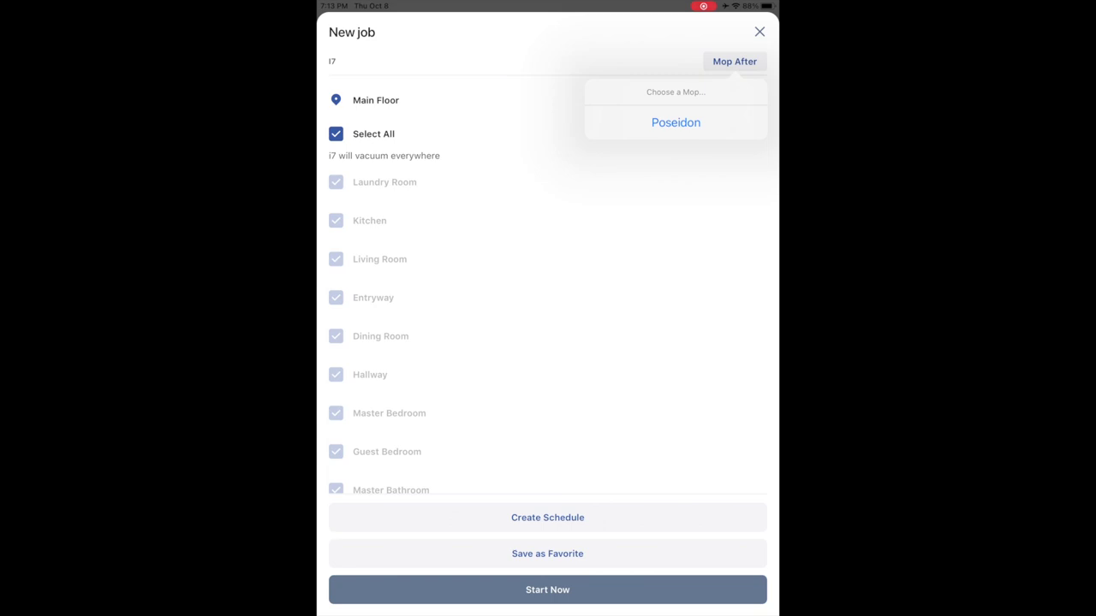
left_click(676, 122)
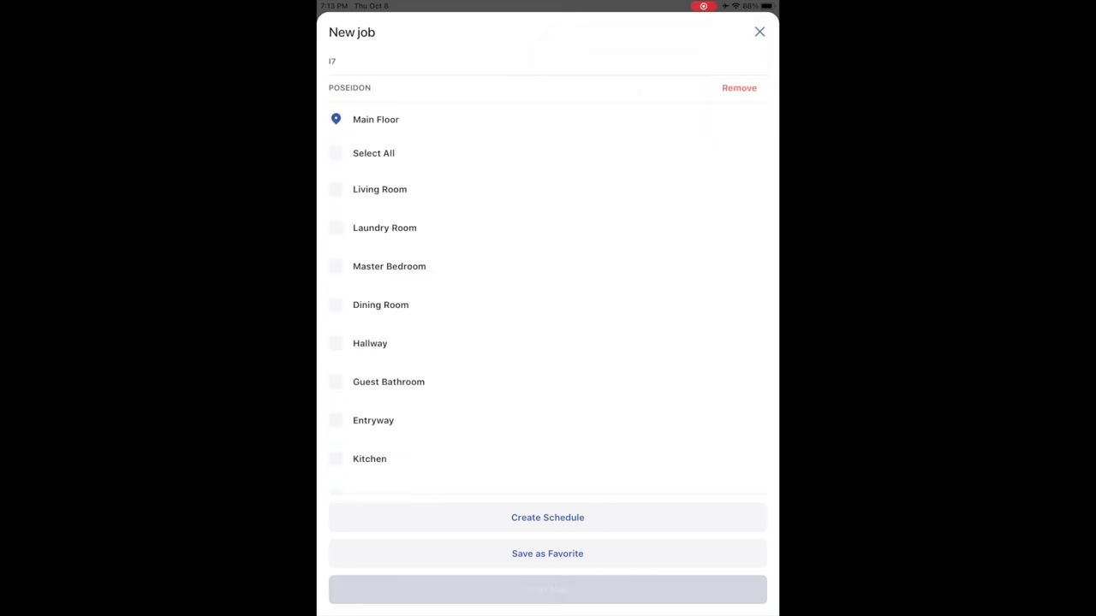
left_click(336, 154)
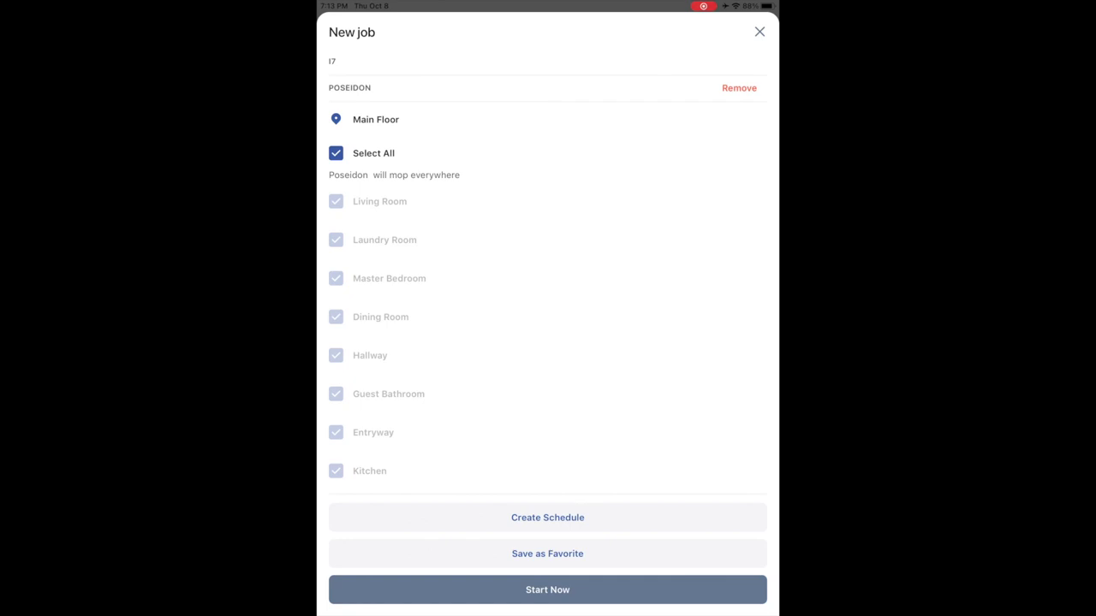
left_click(547, 517)
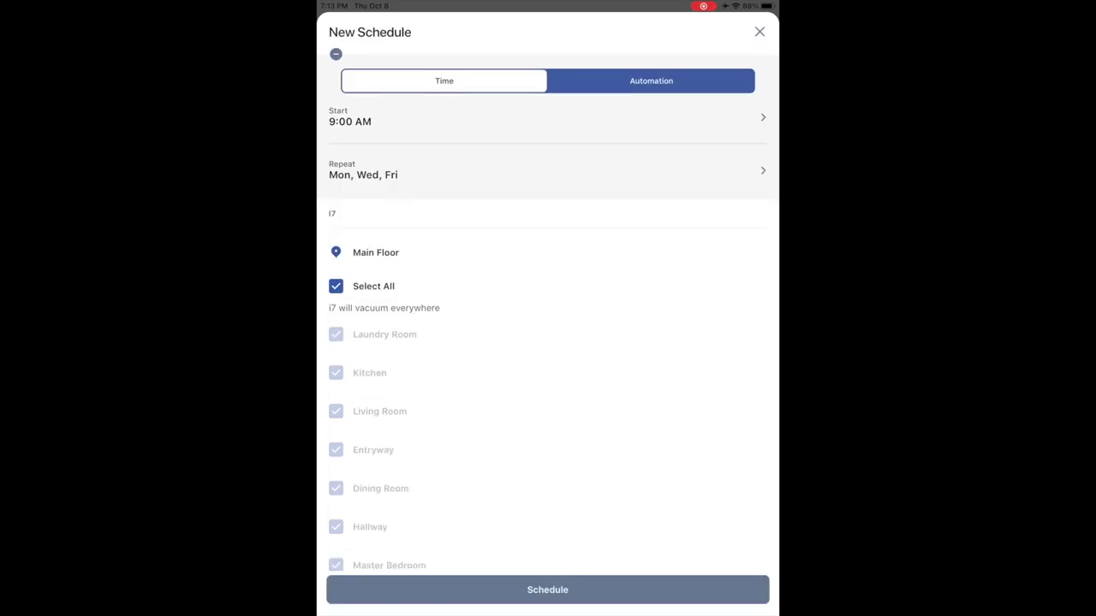
- Add Sunday, Tuesday, Thursday and Saturday so the 9:00 AM schedule repeats every day
left_click(547, 170)
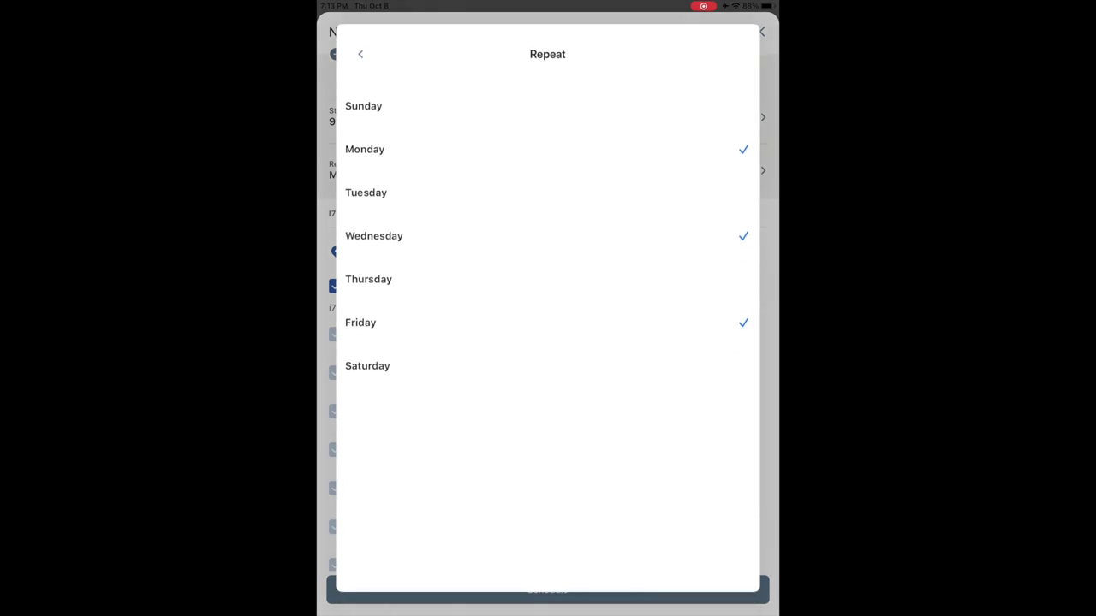
left_click(547, 106)
left_click(547, 192)
left_click(547, 279)
left_click(547, 366)
left_click(360, 54)
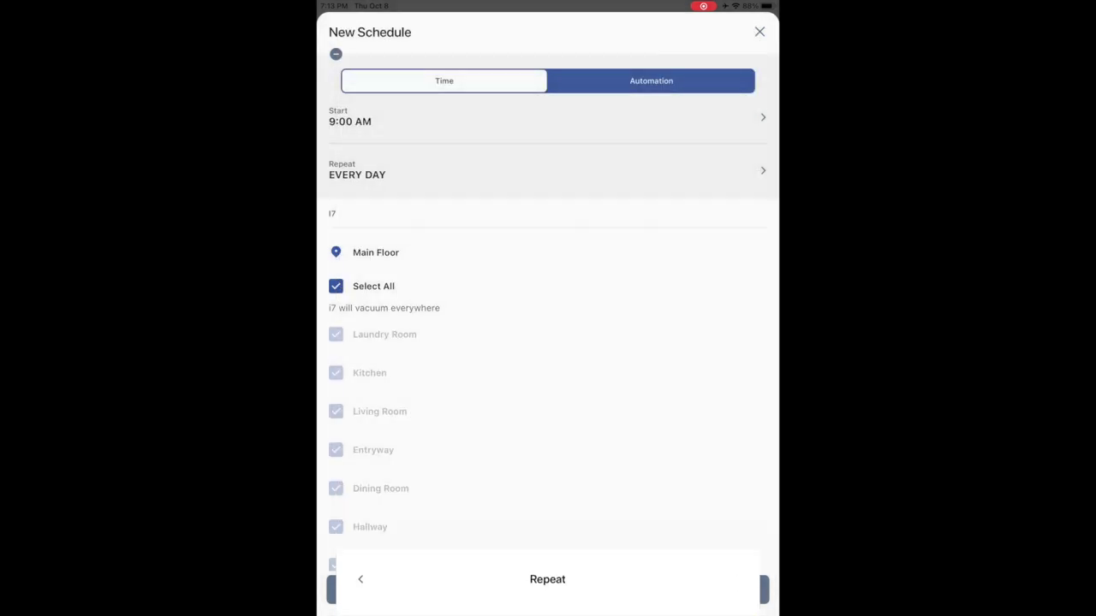
scroll(548, 308, "down", 5)
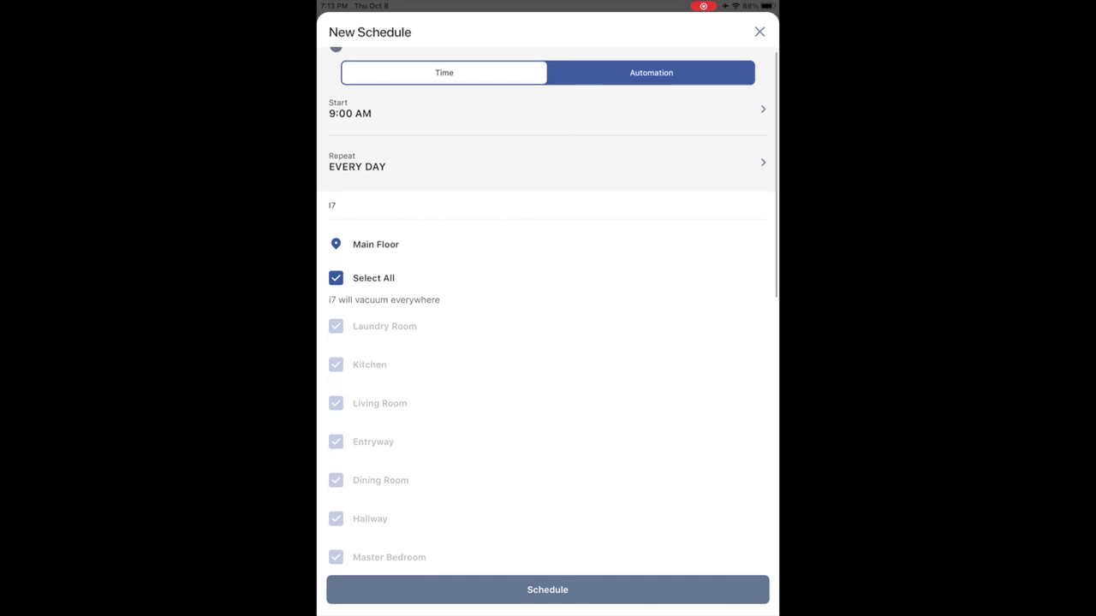
scroll(548, 308, "down", 5)
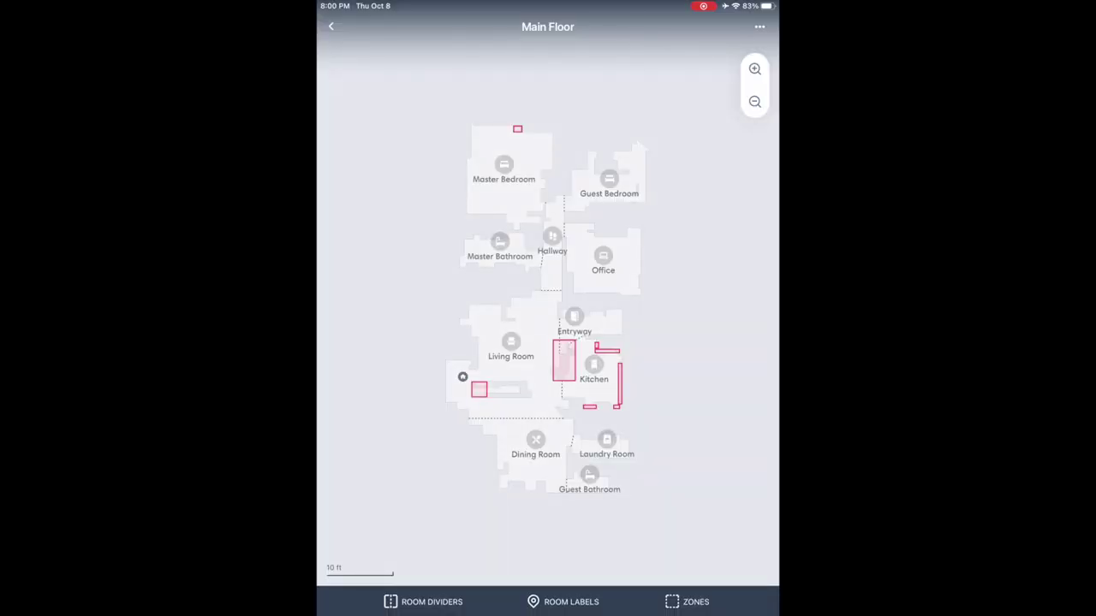
scroll(551, 447, "up", 5)
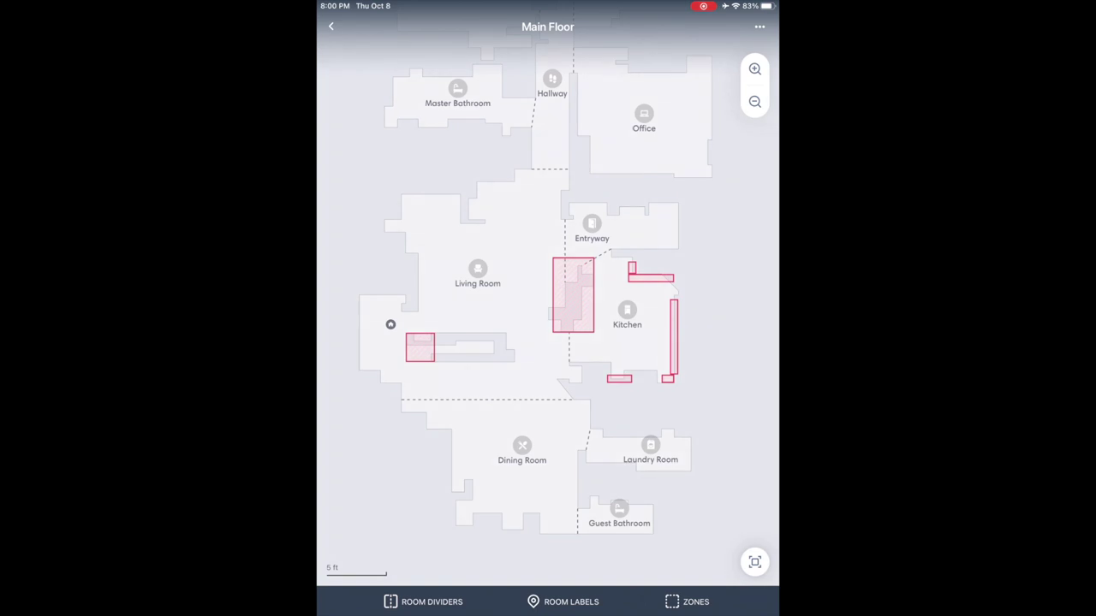
left_click(330, 26)
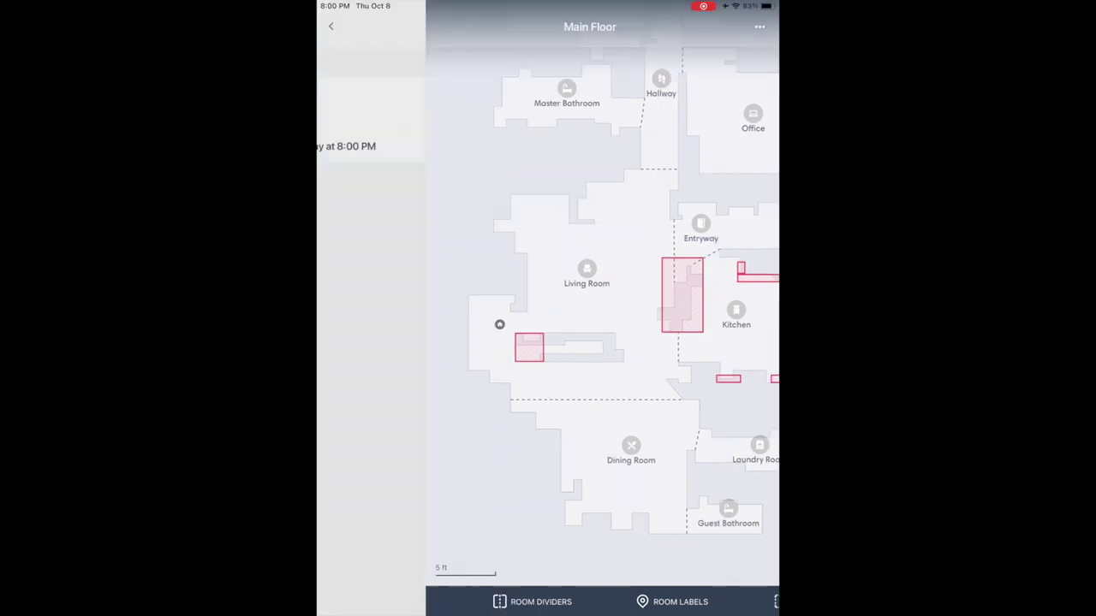
left_click(330, 26)
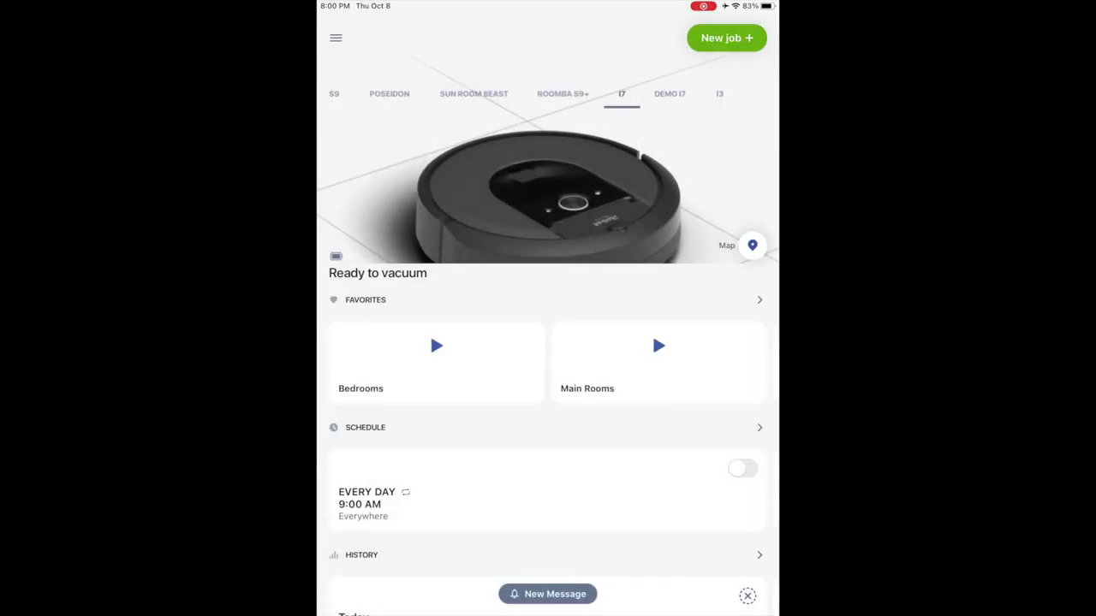
scroll(548, 343, "down", 5)
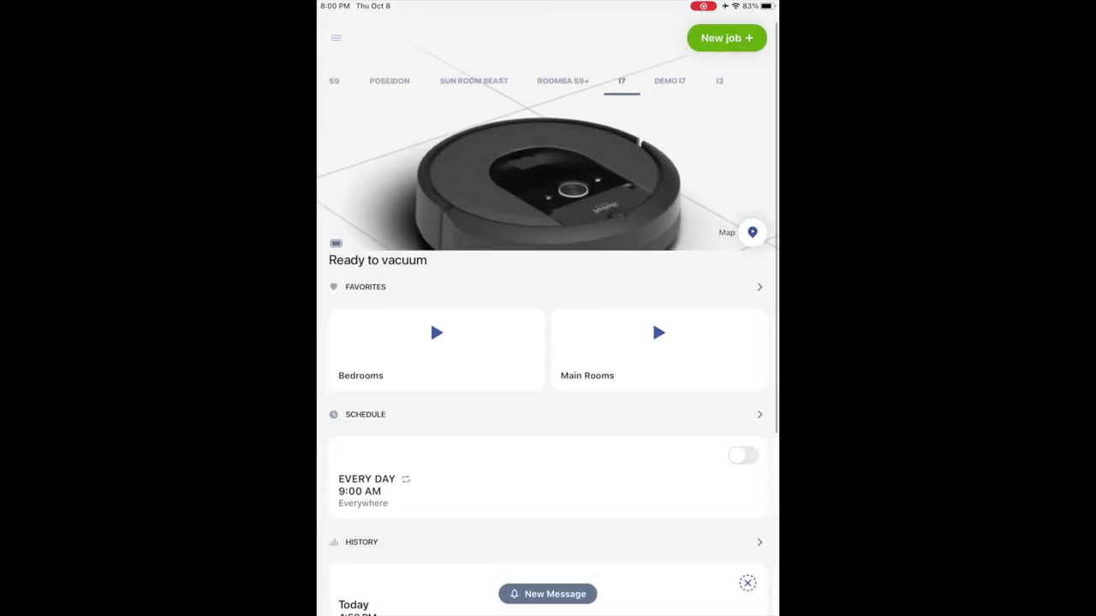
scroll(548, 308, "down", 2)
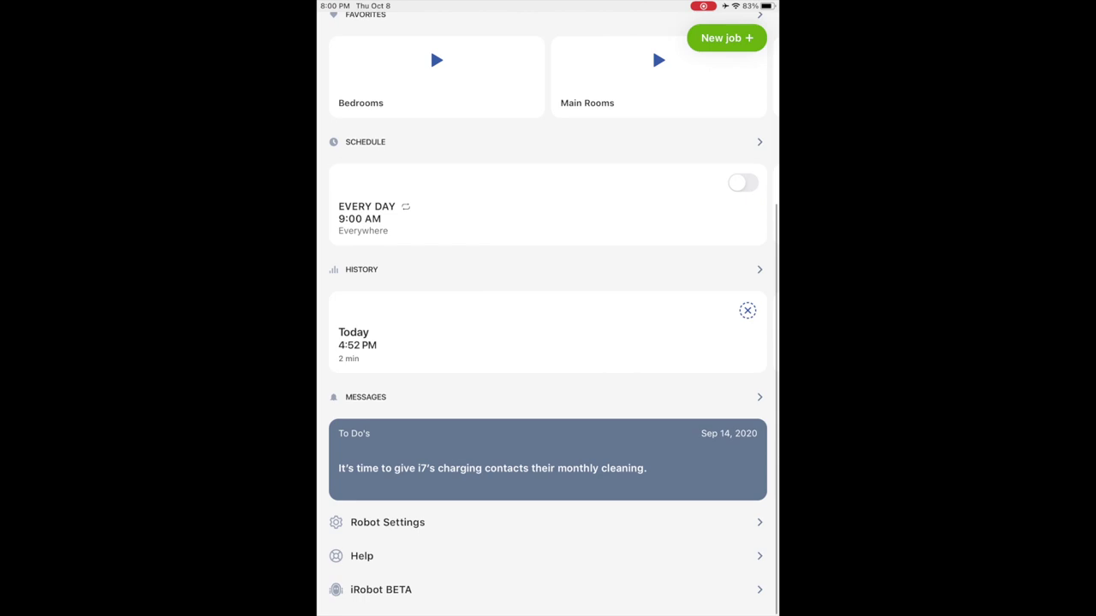
- Browse the cleaning history, view the September 01, 02:48 PM run's map, then return home
left_click(760, 269)
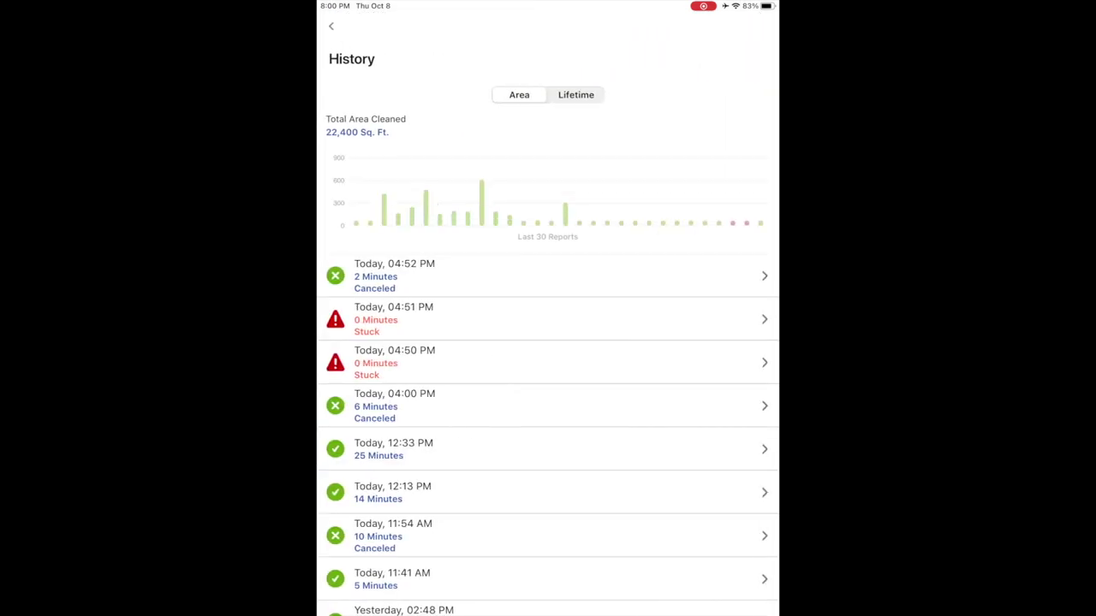
scroll(548, 343, "down", 5)
scroll(548, 342, "down", 7)
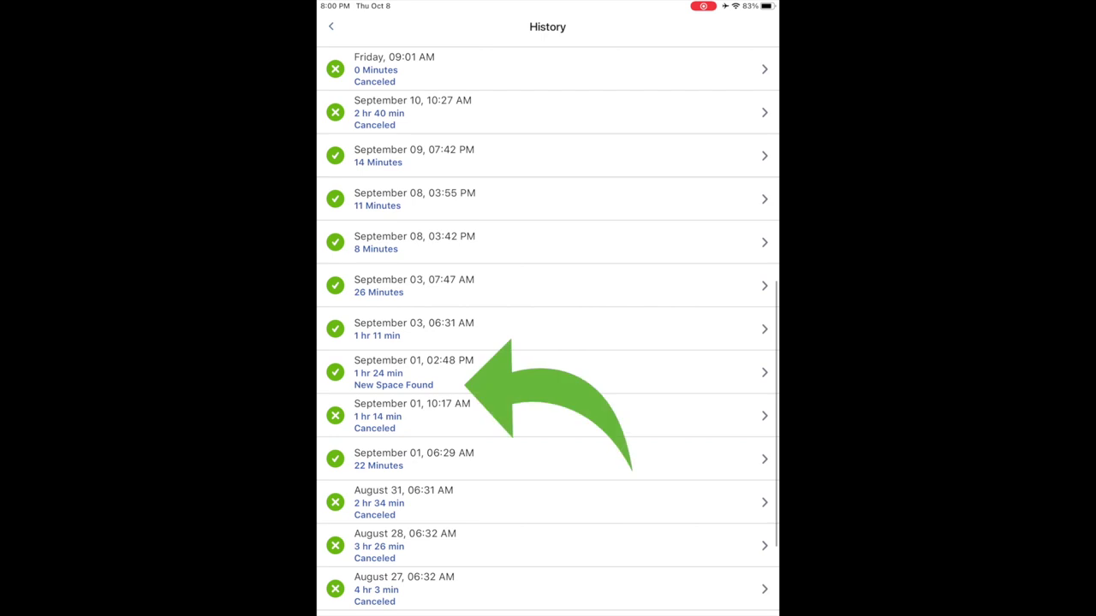
left_click(411, 372)
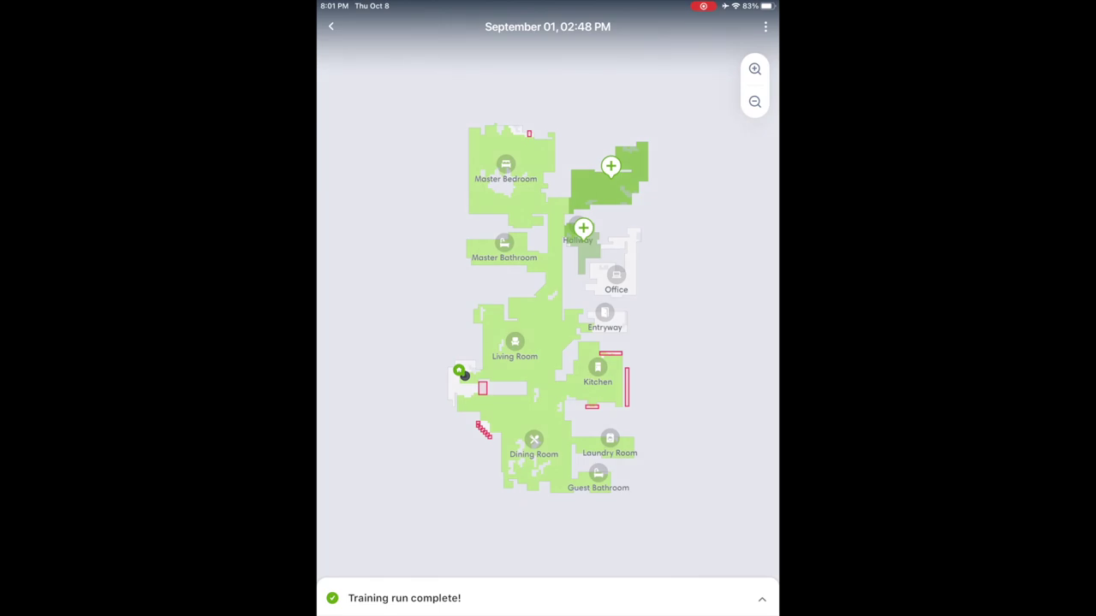
left_click(331, 27)
left_click(330, 27)
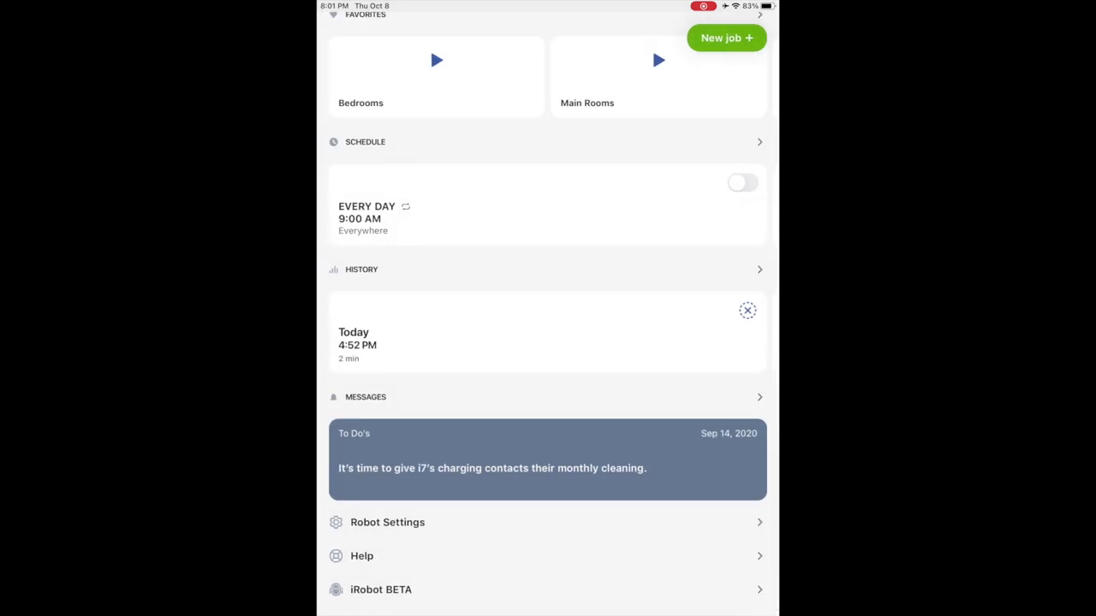
scroll(548, 342, "up", 5)
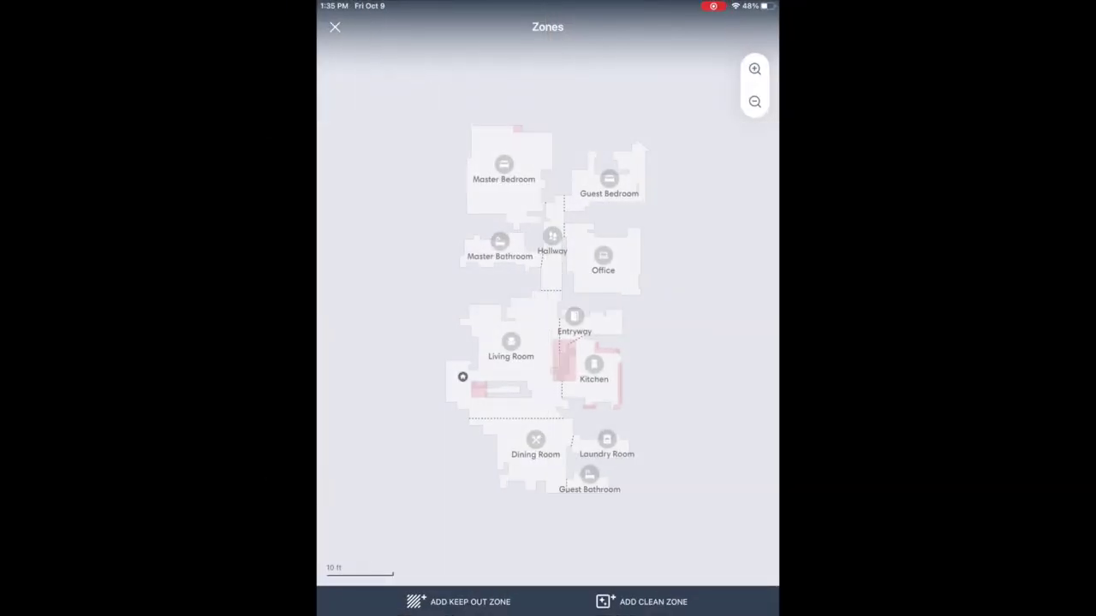
- Add a keep-out zone beside the hallway, shrink it from its corner, and save it
left_click(470, 602)
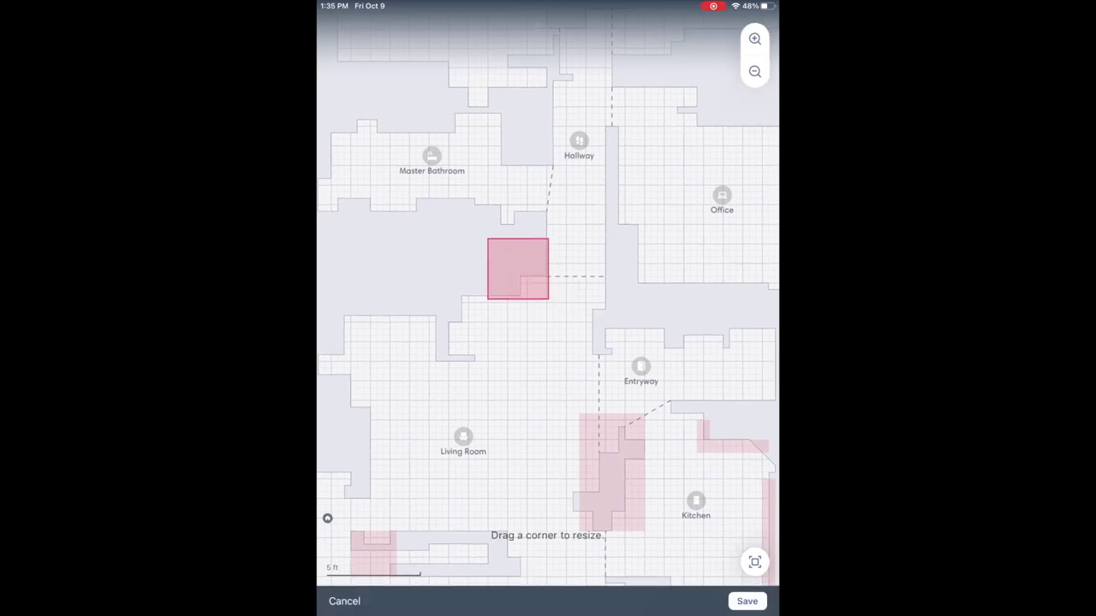
left_click_drag(517, 274, 543, 300)
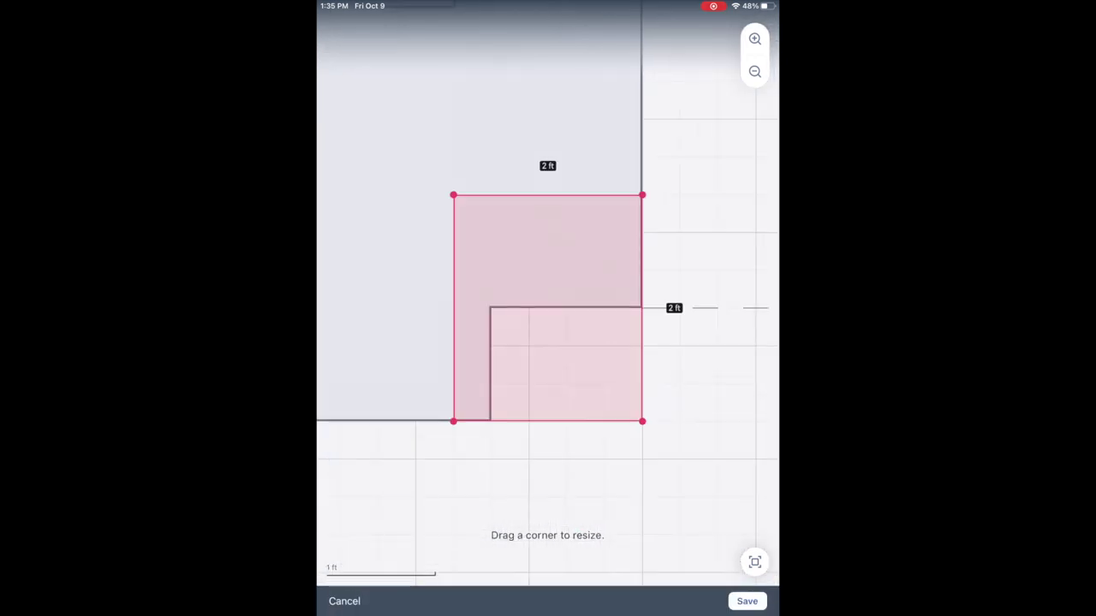
mouse_move(454, 196)
left_mouse_down()
mouse_move(489, 232)
mouse_move(489, 308)
left_mouse_up()
left_click(746, 602)
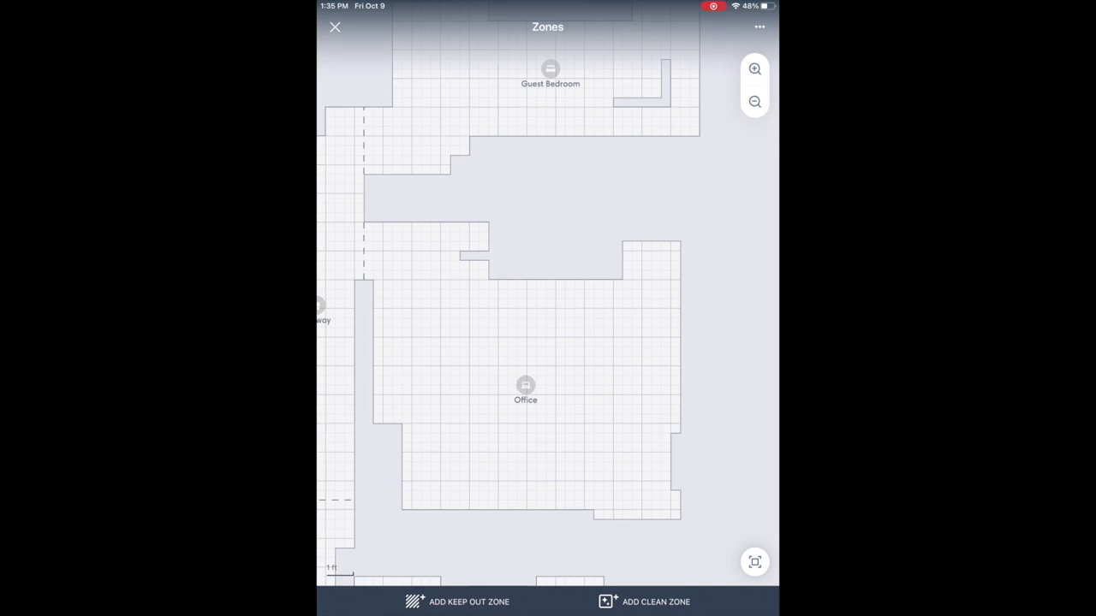
left_click(644, 602)
- Place the clean zone at the Office's top-right, lengthen it to 5 ft, and save it as Desk
left_click_drag(548, 307, 651, 310)
left_click_drag(516, 337, 529, 337)
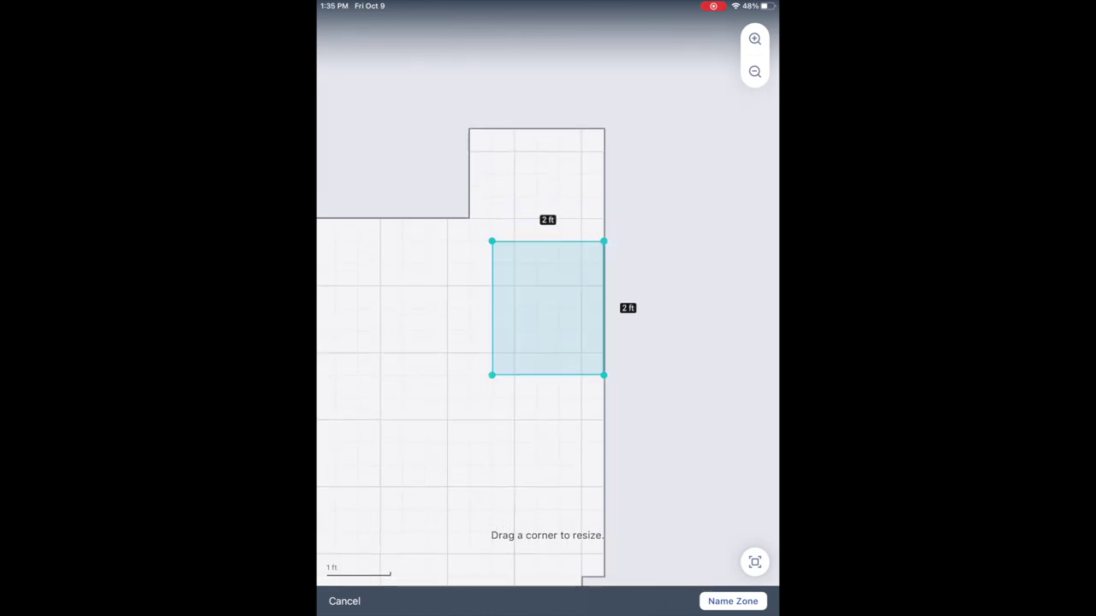
left_click_drag(604, 374, 603, 577)
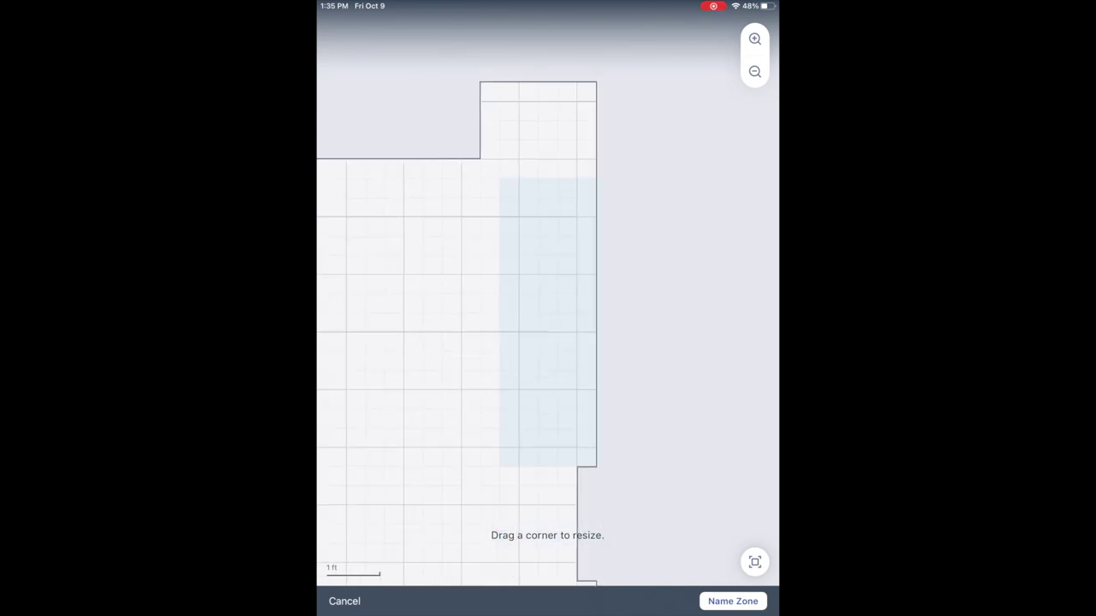
left_click(733, 601)
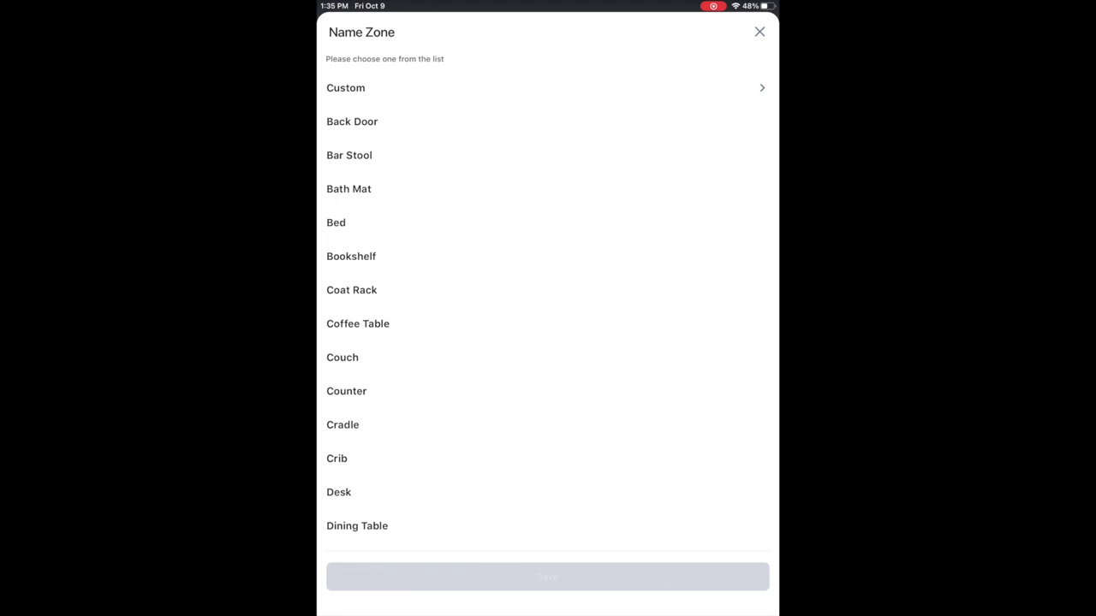
left_click(339, 492)
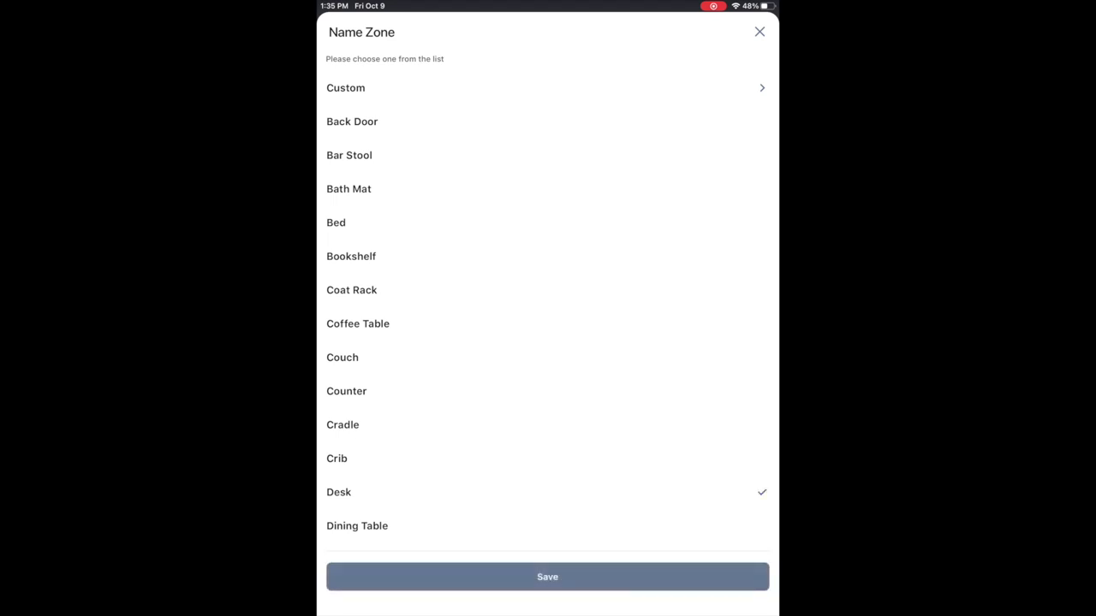
left_click(547, 577)
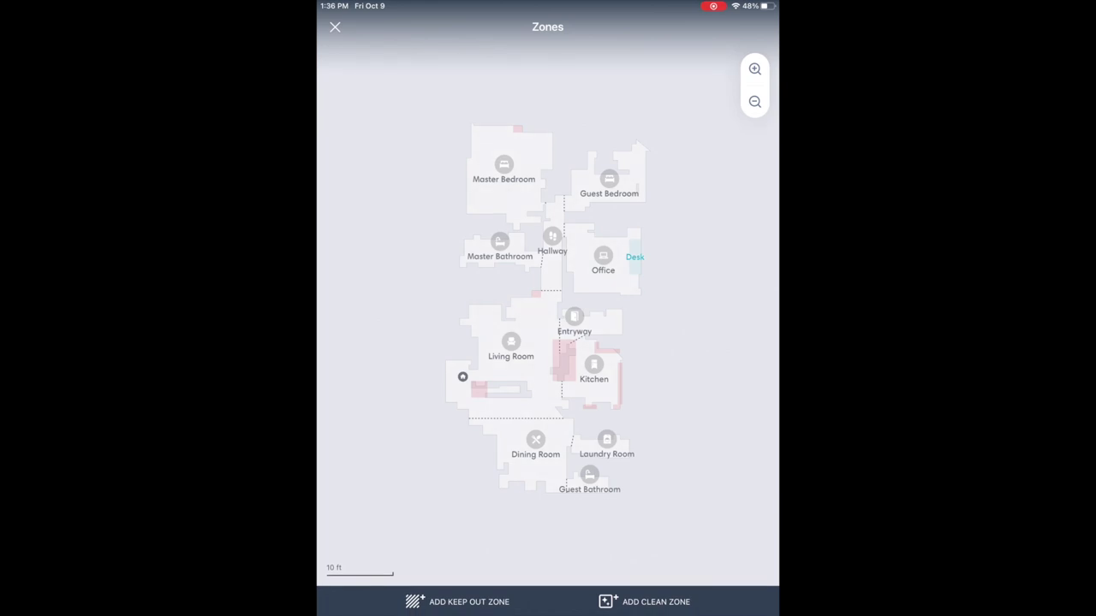
left_click(335, 26)
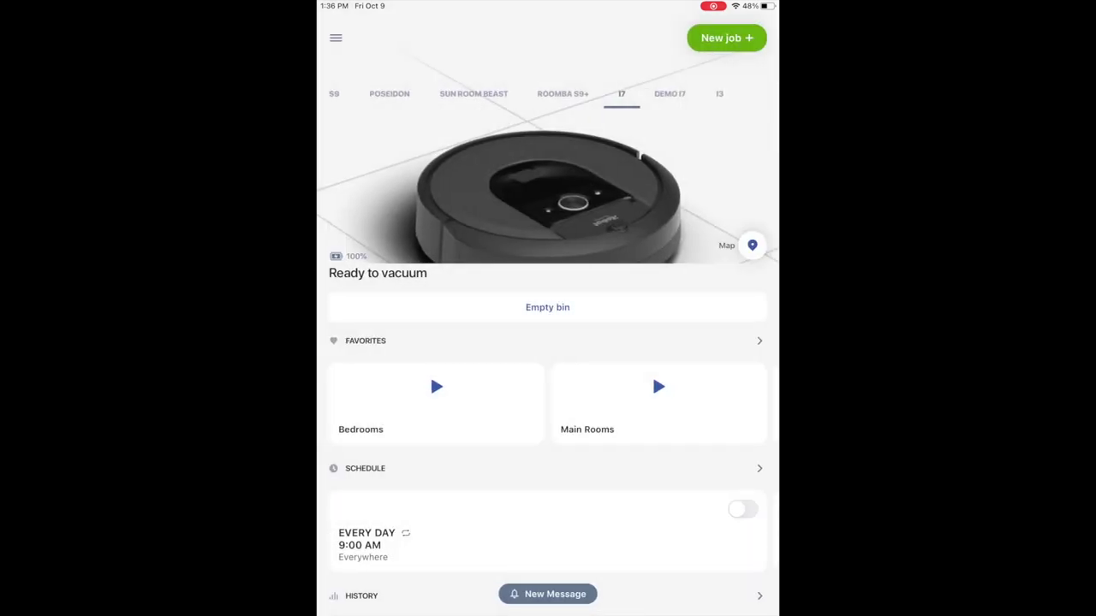
- Start an immediate cleaning job with only the Desk clean zone selected
left_click(726, 38)
scroll(548, 257, "down", 5)
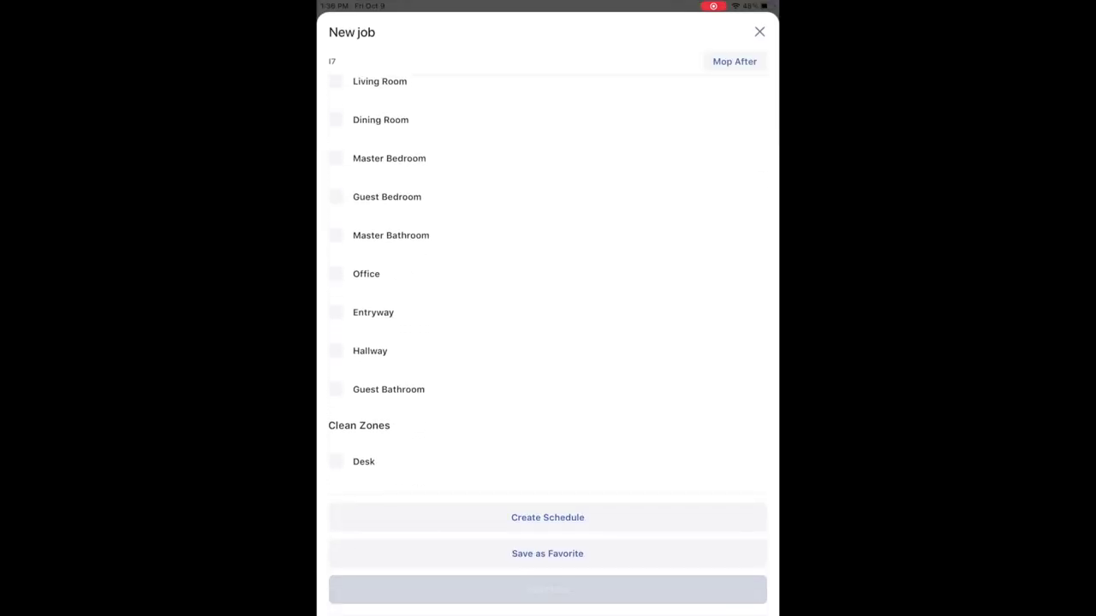
left_click(335, 464)
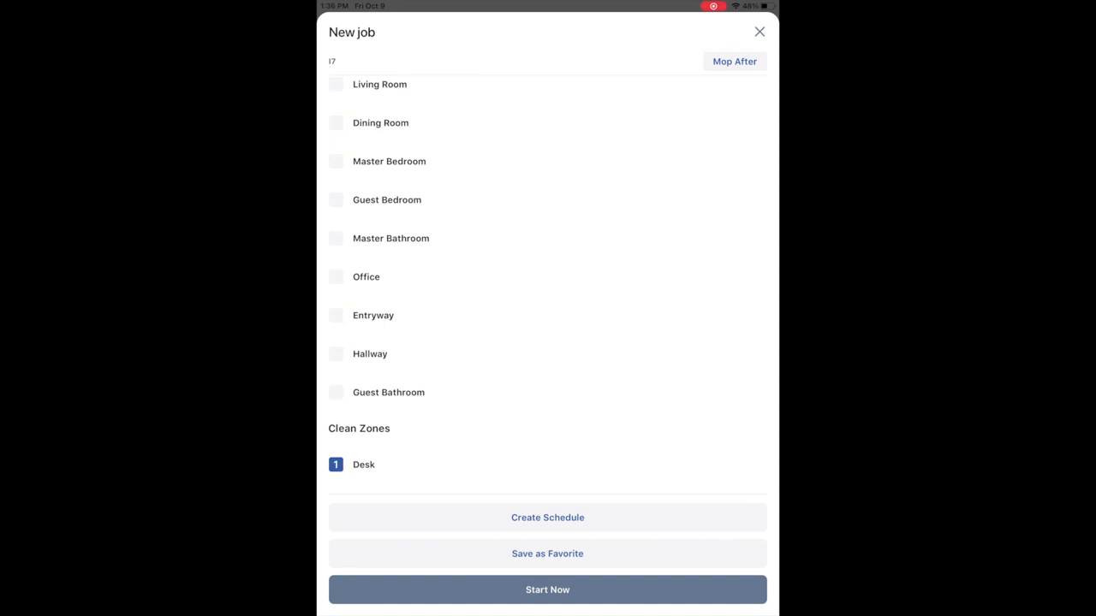
left_click(547, 589)
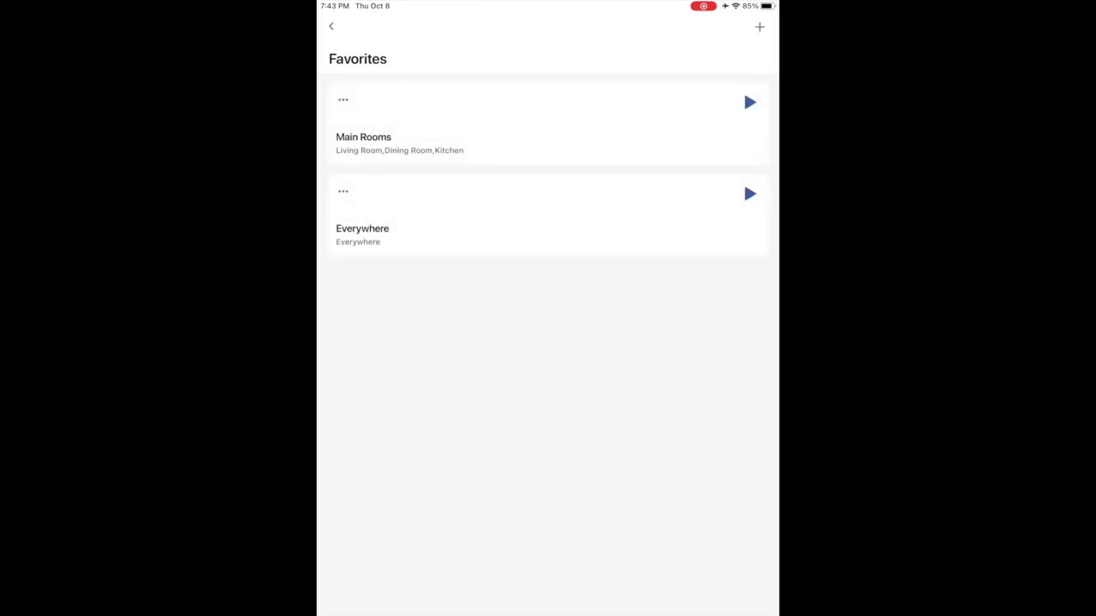
- Create a Bedrooms favorite cleaning Office, Guest Bedroom, then Master Bedroom
left_click(759, 26)
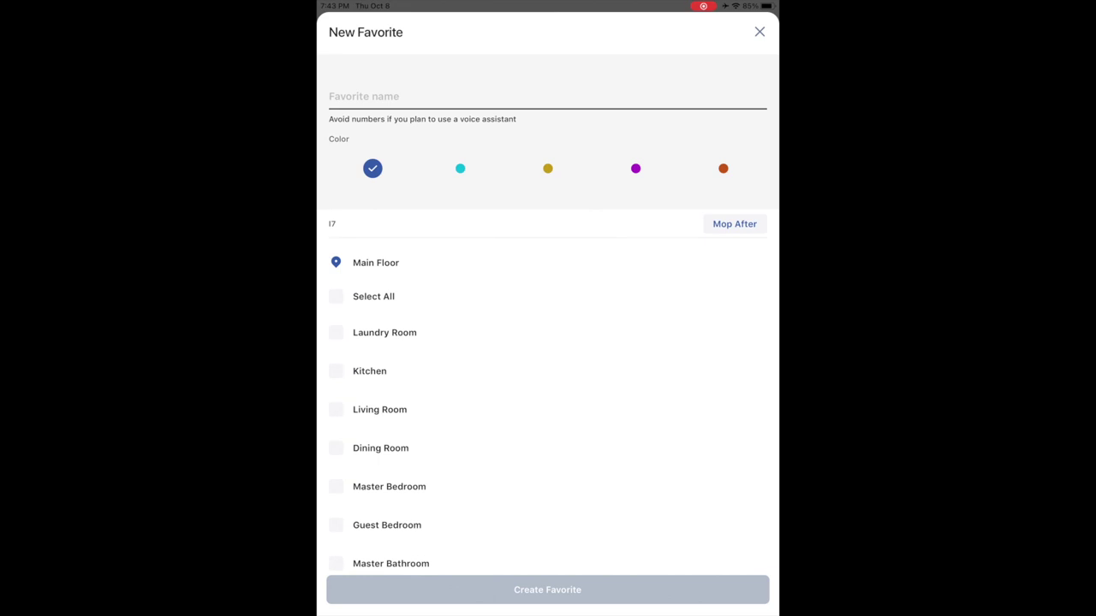
left_click(548, 96)
type("Bedrooms")
scroll(548, 385, "down", 1)
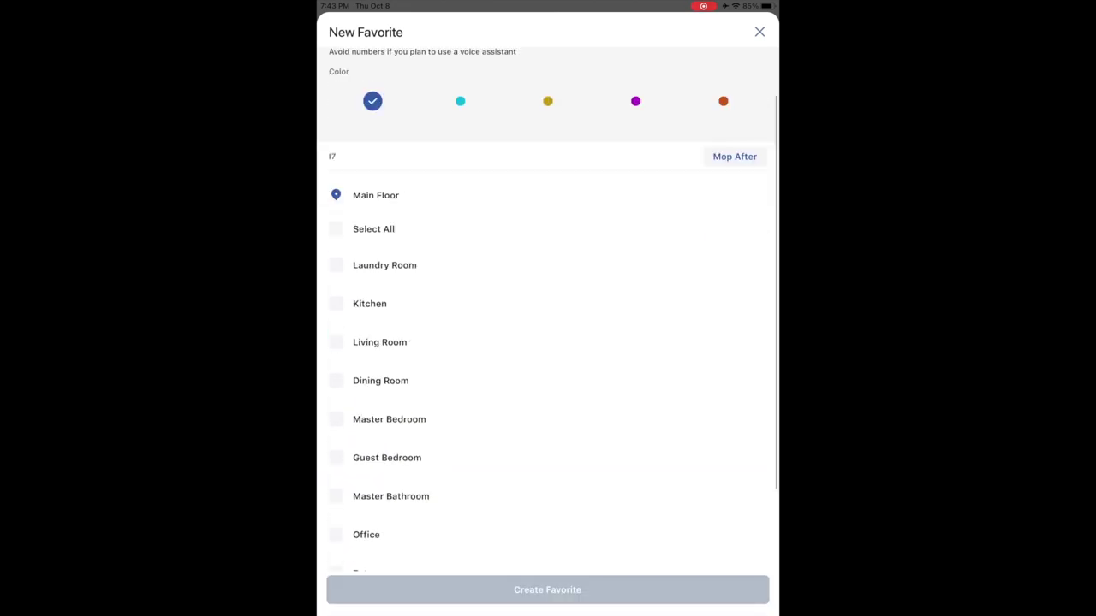
scroll(548, 342, "down", 3)
left_click(336, 352)
left_click(336, 277)
scroll(548, 343, "up", 1)
left_click(336, 292)
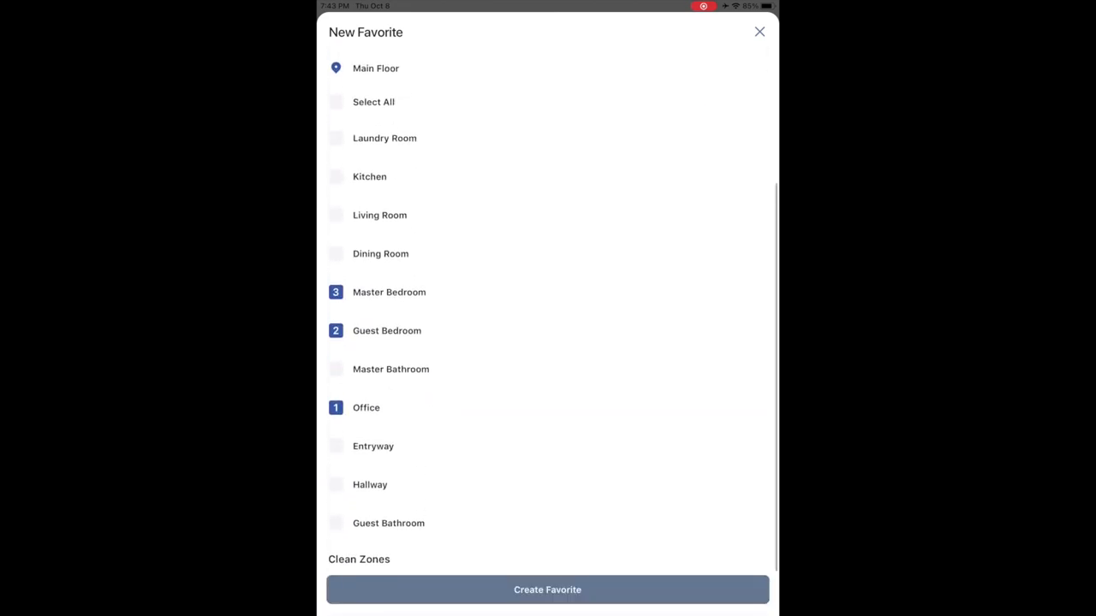
left_click(548, 590)
left_click(330, 25)
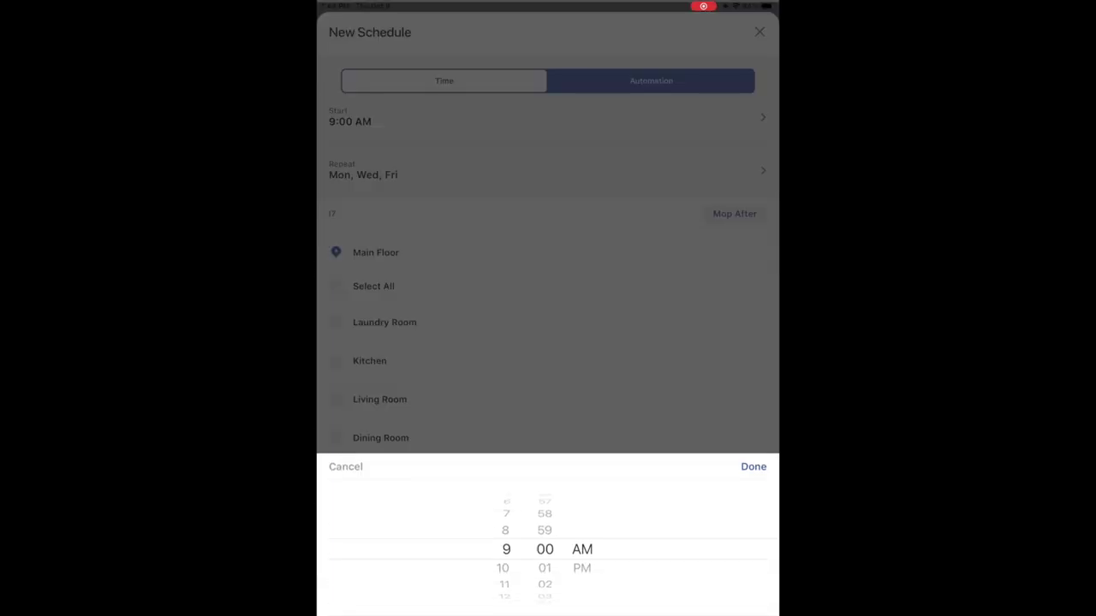
- Set the new schedule's start time to 1:00 PM and have it clean all rooms
left_click_drag(506, 569, 505, 514)
left_click(754, 467)
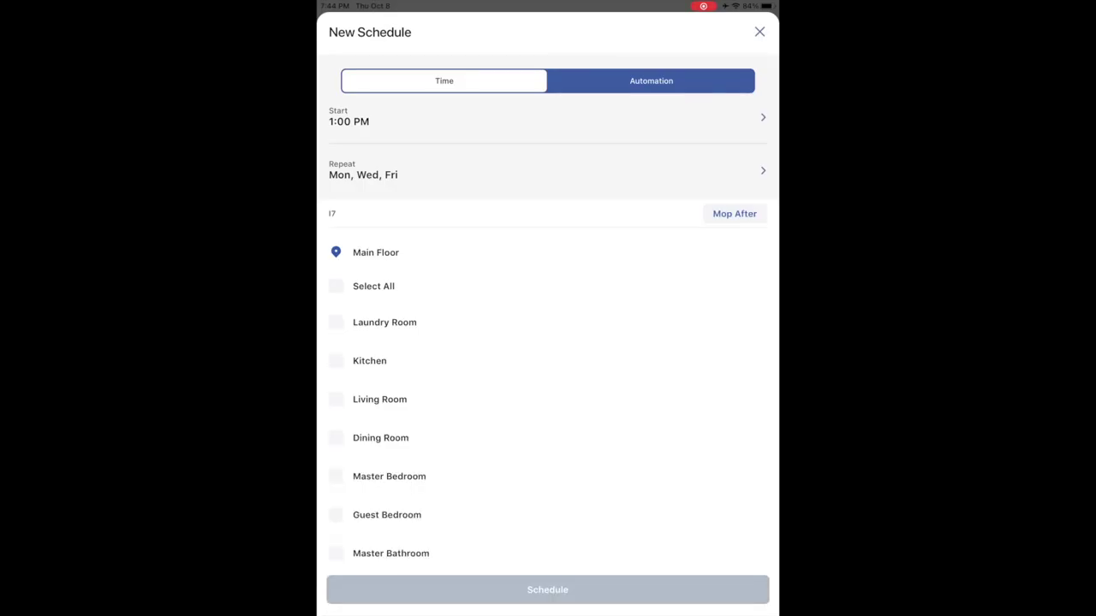
left_click(336, 286)
- Make the 1:00 PM schedule repeat every day and save it
left_click(428, 171)
left_click(548, 106)
left_click(548, 192)
left_click(548, 279)
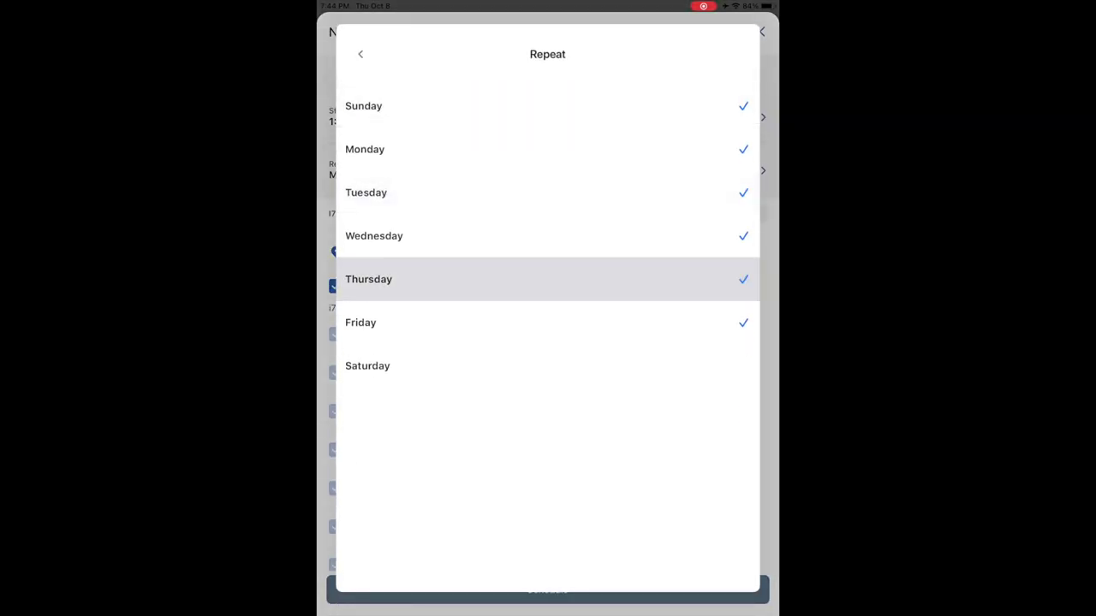
left_click(548, 366)
left_click(360, 54)
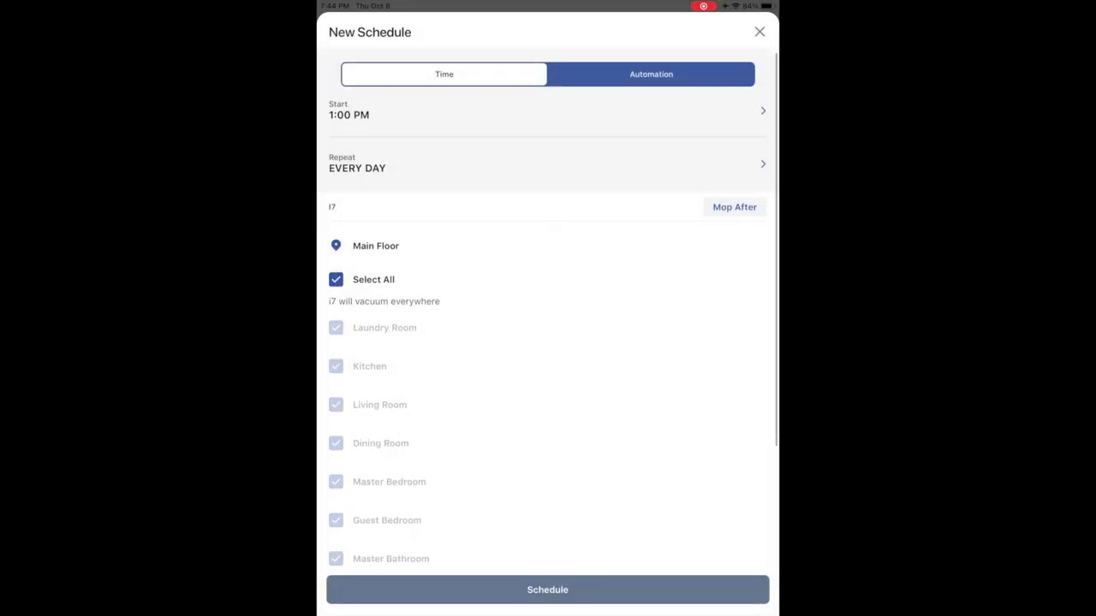
scroll(548, 342, "down", 10)
left_click(548, 590)
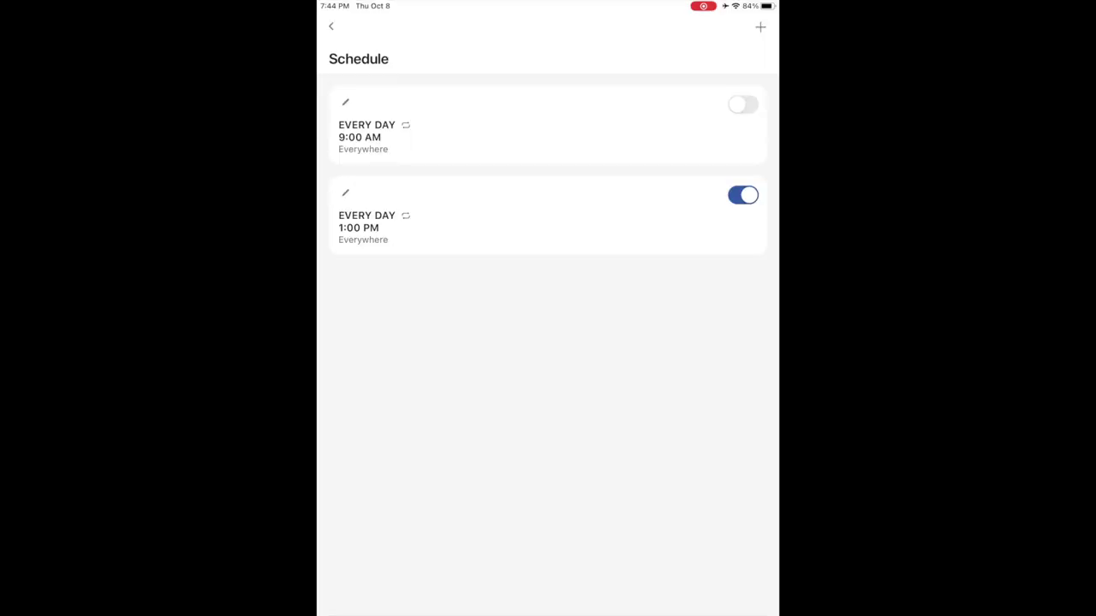
left_click(331, 26)
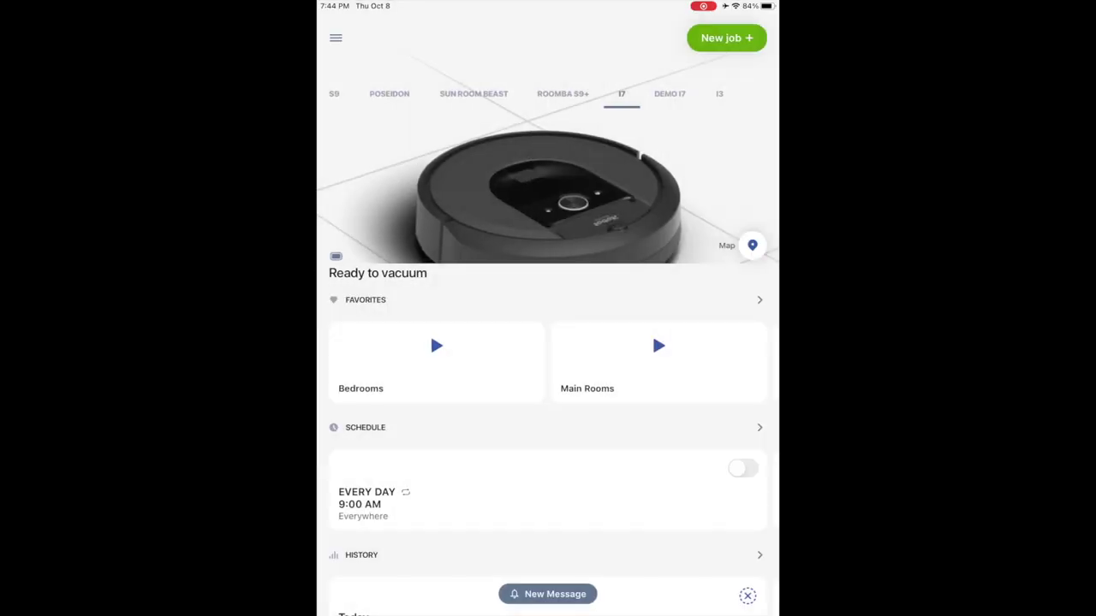
- Review the i7's messages and full cleaning history
scroll(548, 342, "down", 5)
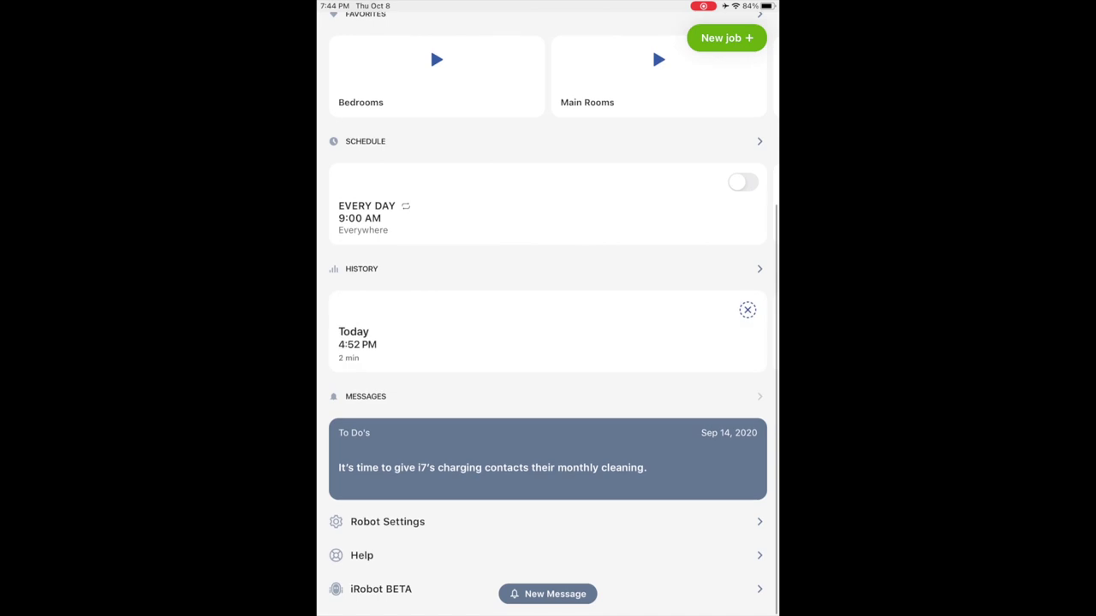
left_click(759, 394)
left_click(331, 26)
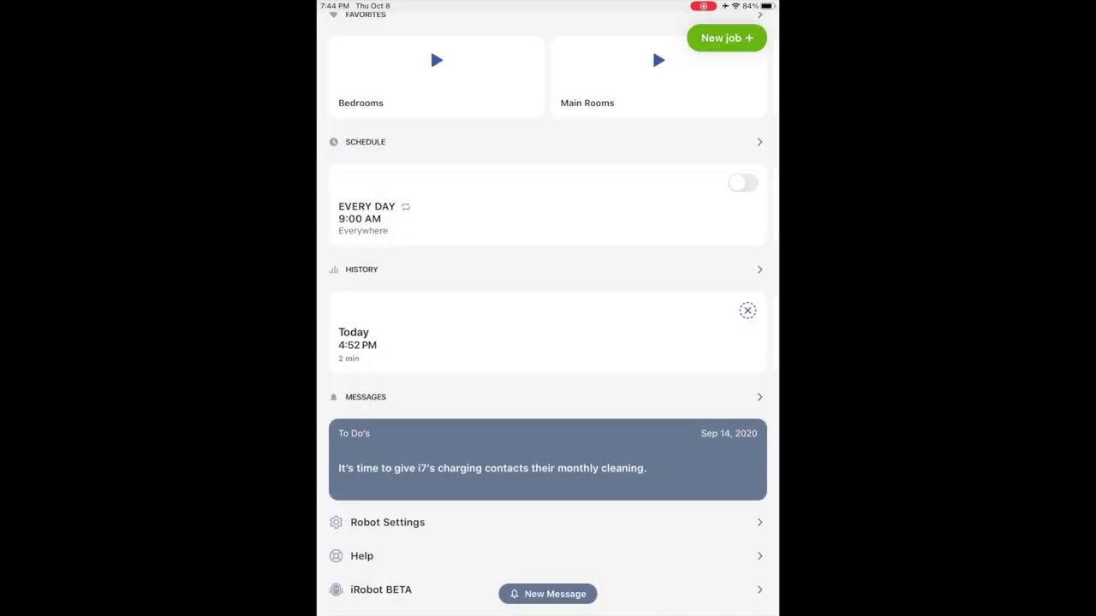
left_click(760, 269)
scroll(548, 342, "down", 10)
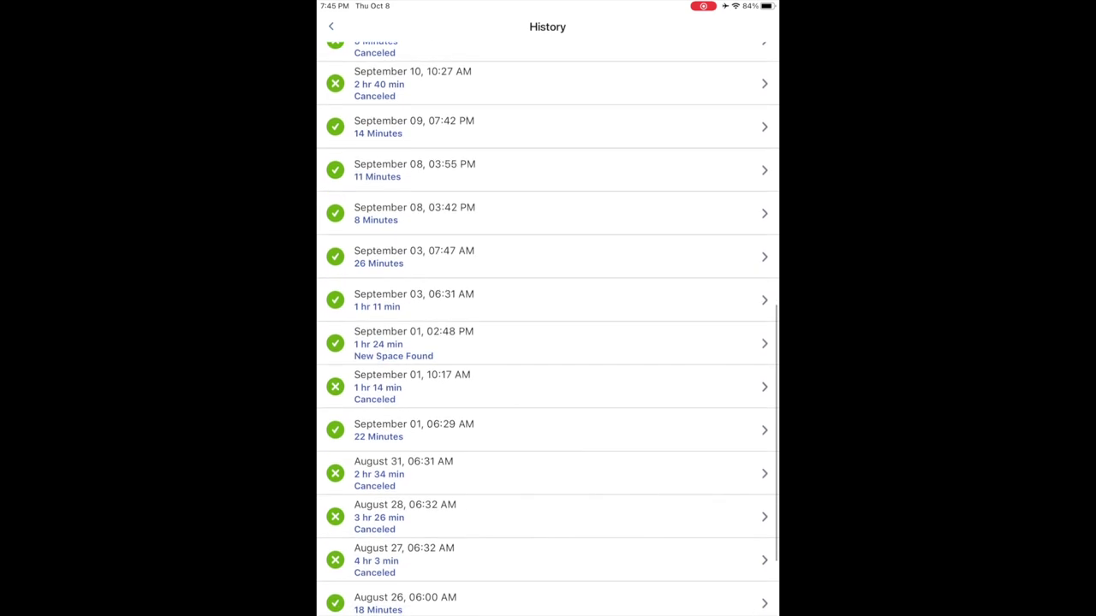
left_click(330, 26)
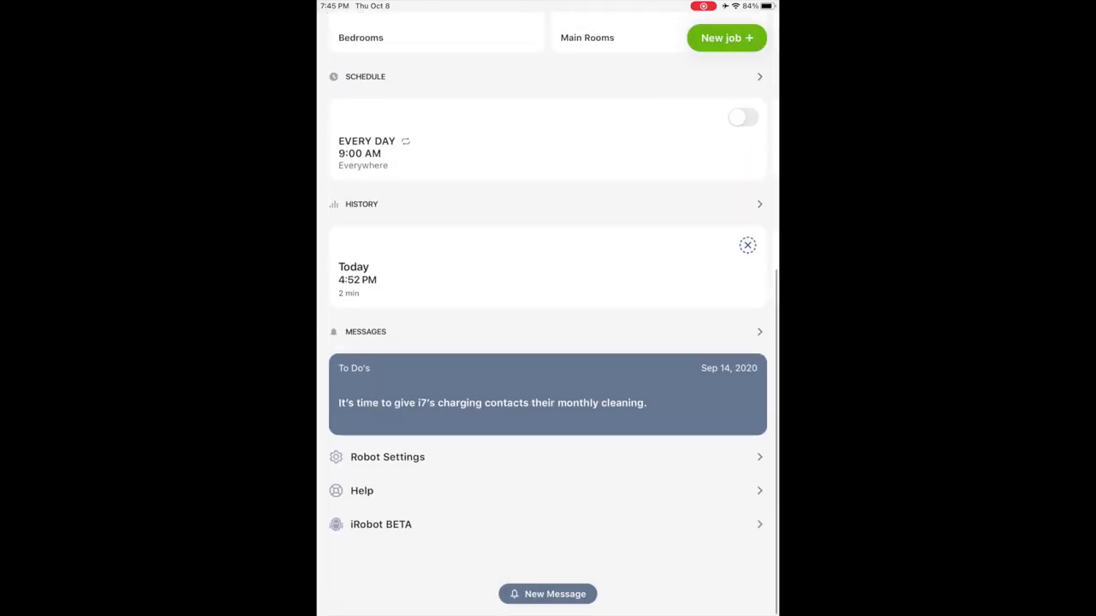
- Confirm the i7's software 3.10.8 is up to date under Robot Settings > About
left_click(387, 522)
left_click(347, 90)
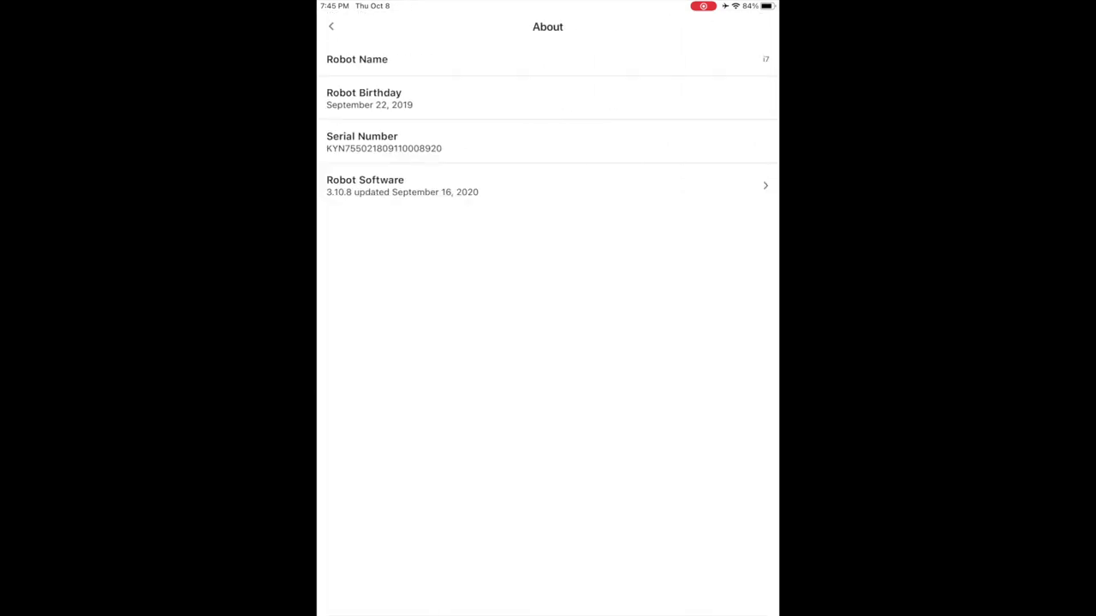
left_click(403, 186)
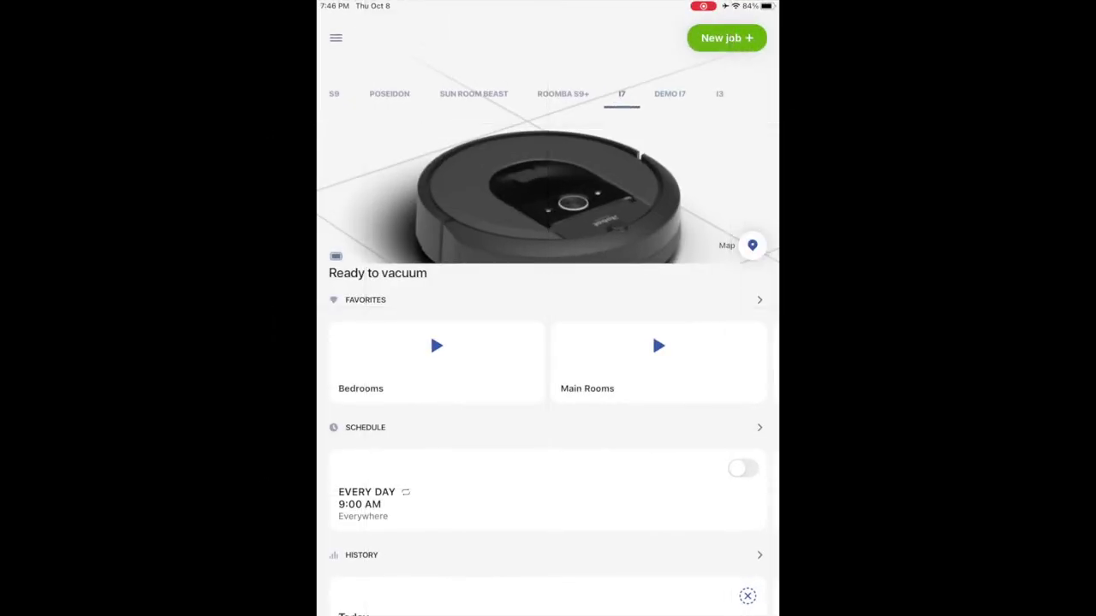
left_click(336, 38)
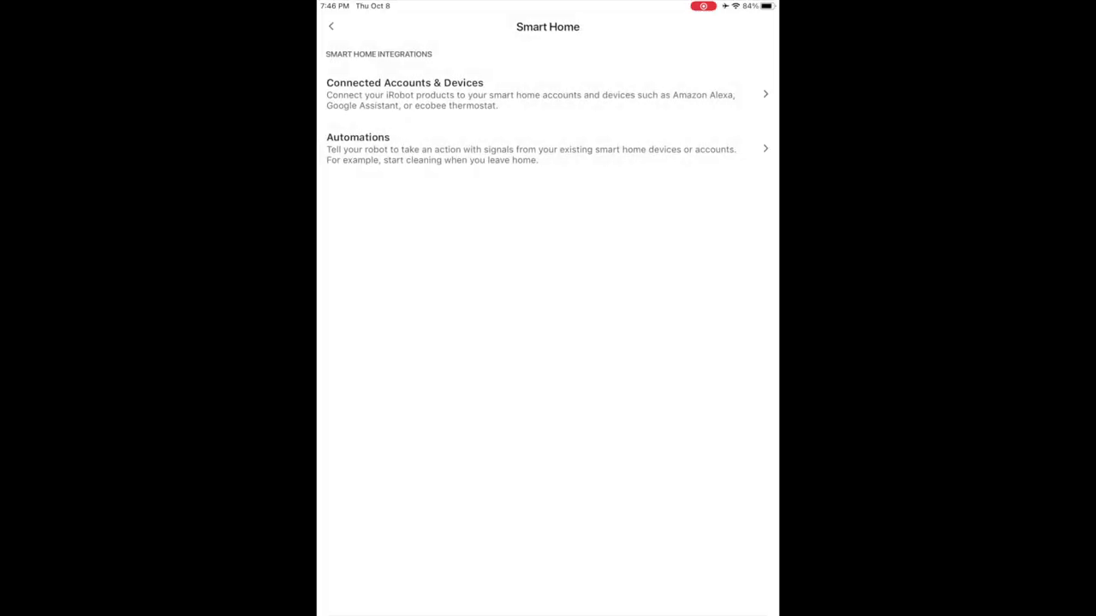
- Review the Google Assistant and Amazon Alexa links under Connected Accounts & Devices, then open the Alexa voice commands list
left_click(404, 94)
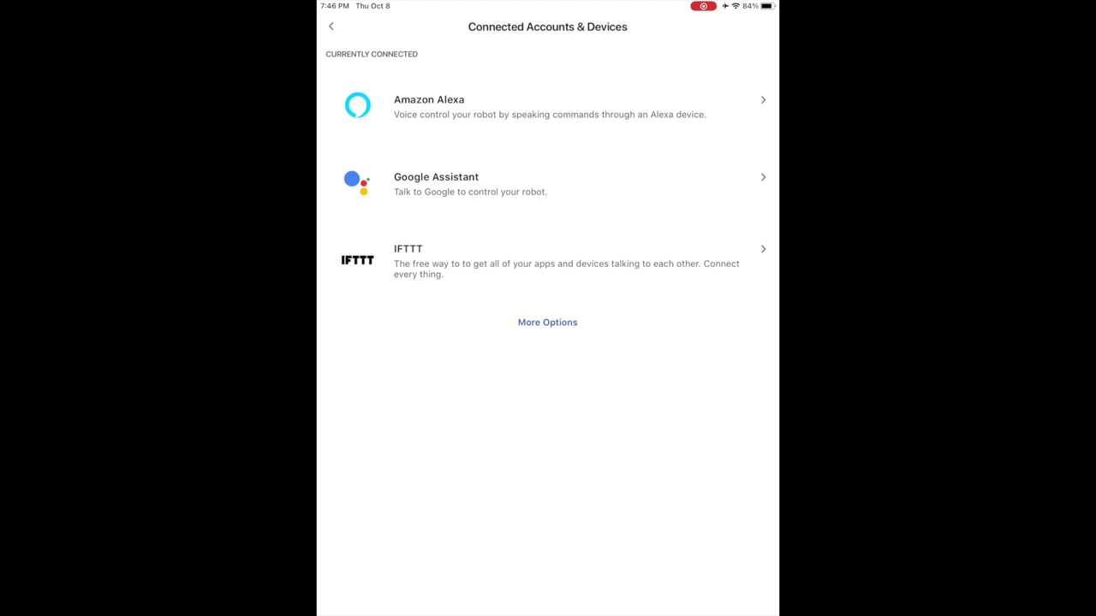
left_click(547, 184)
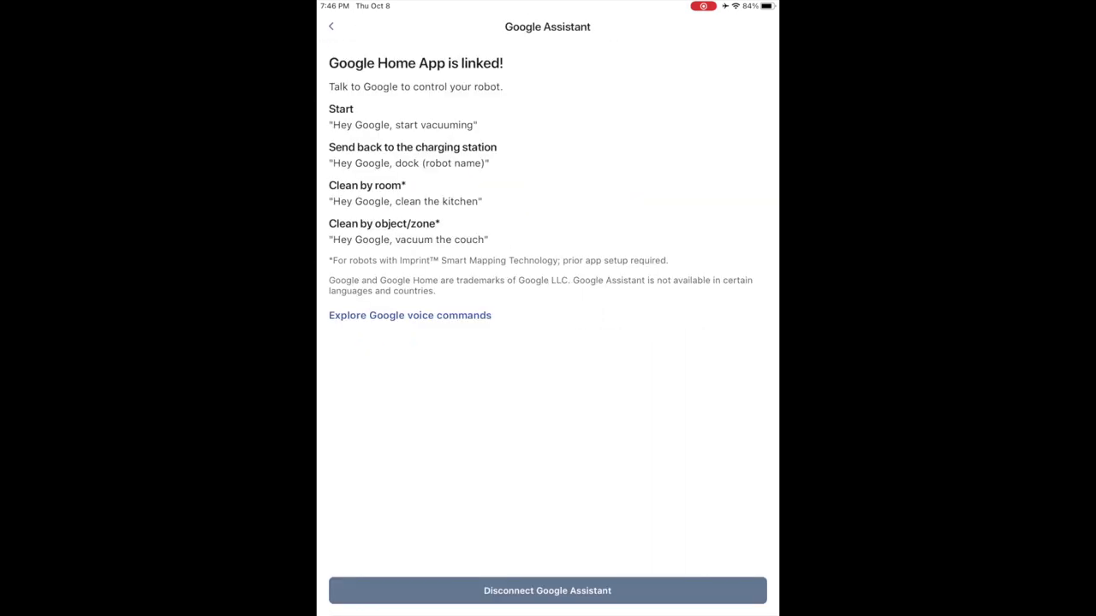
left_click(331, 25)
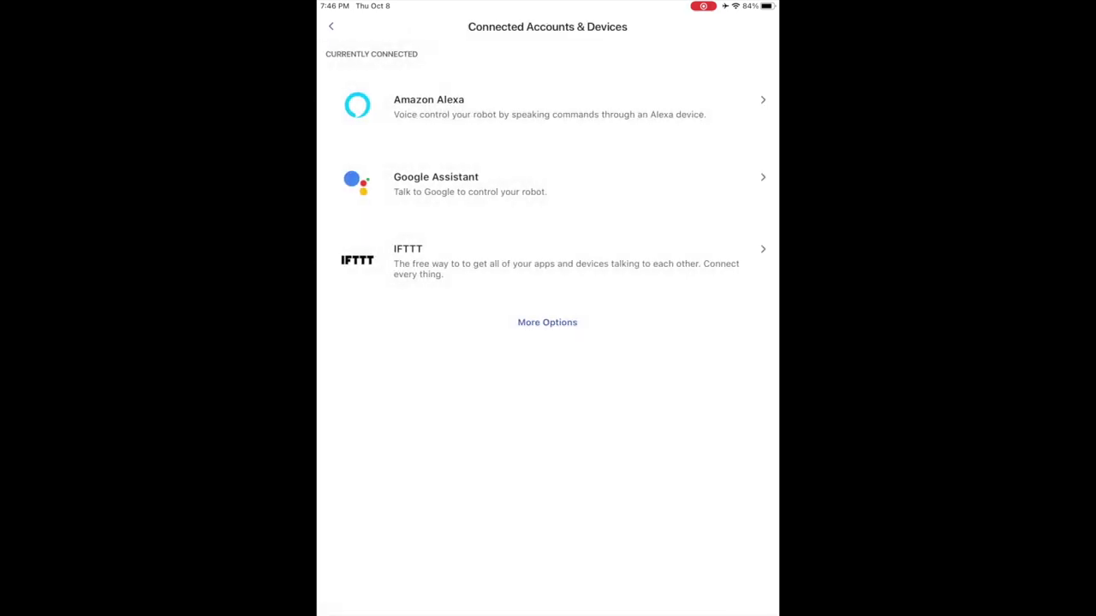
left_click(428, 101)
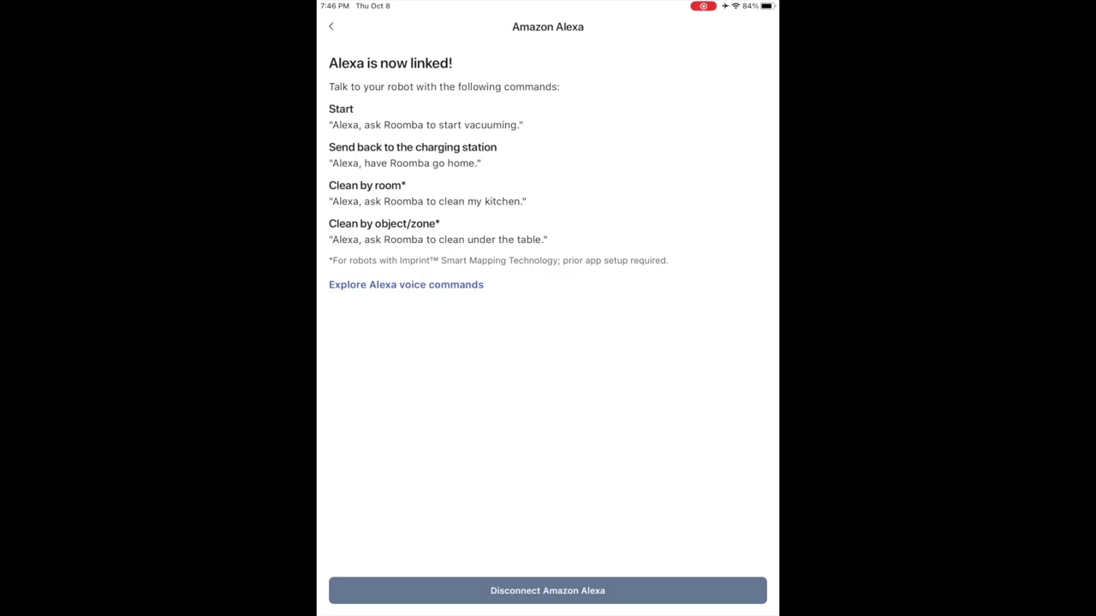
left_click(406, 285)
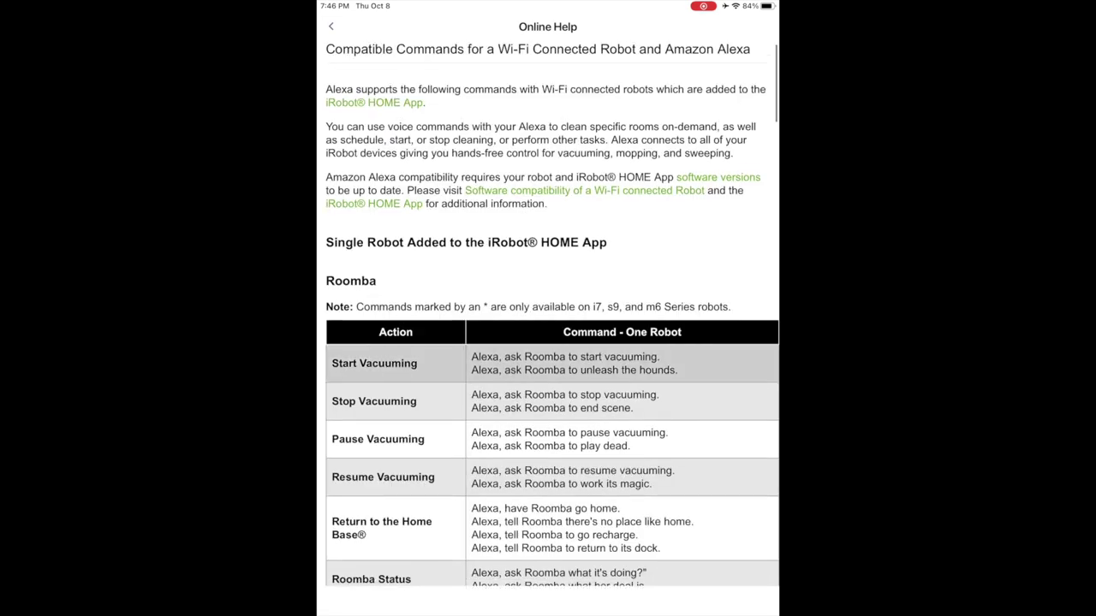
- Scroll down the Alexa command table to the locate, stop locate and scheduling commands
scroll(552, 342, "down", 3)
scroll(552, 343, "down", 2)
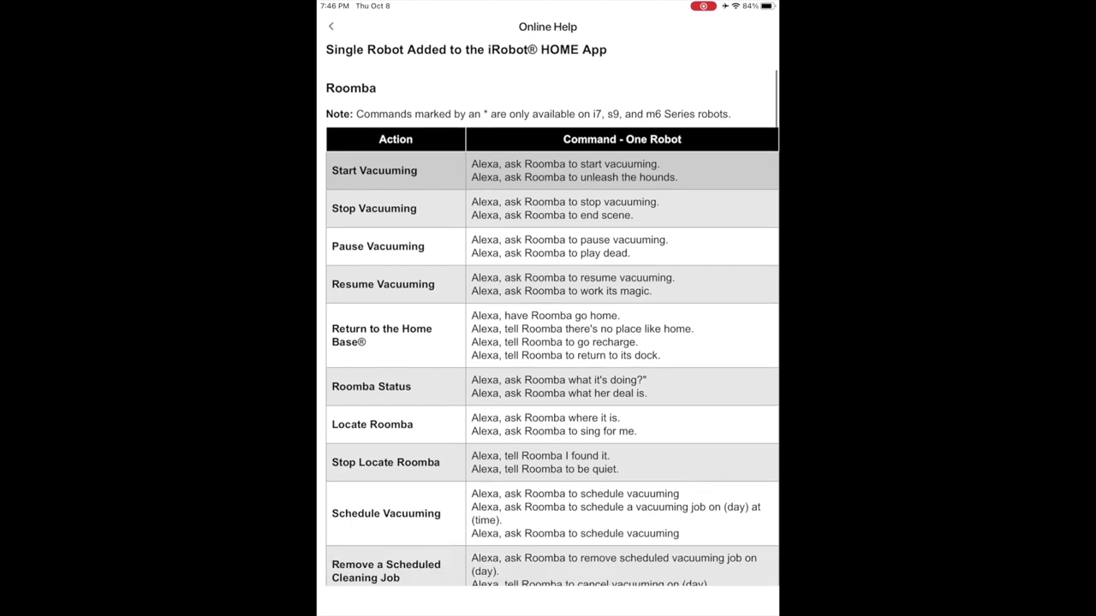